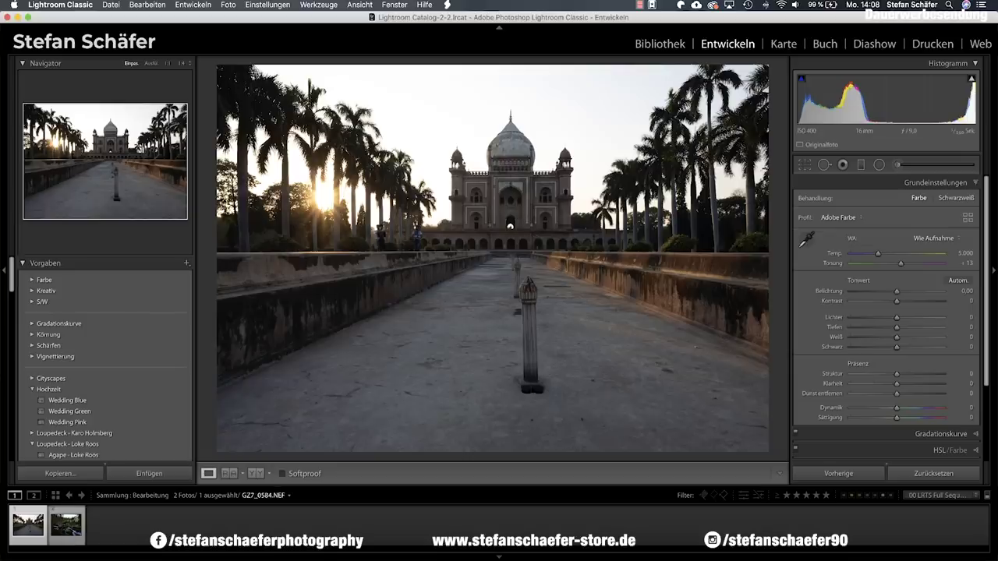
# Return to the palace photo and set Shadows +62, Highlights -55 and Contrast +9
pyautogui.click(60, 524)
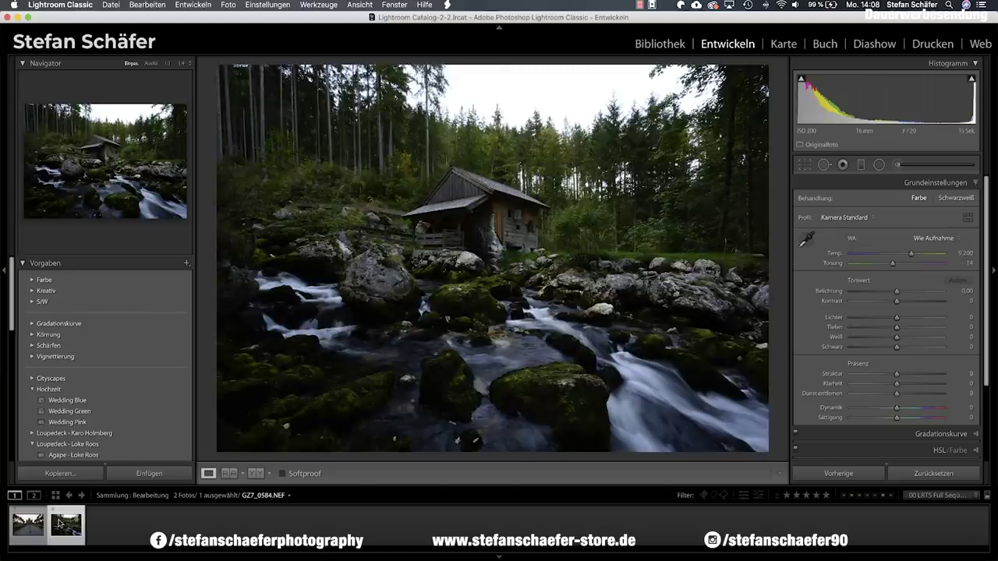
pyautogui.press('Left')
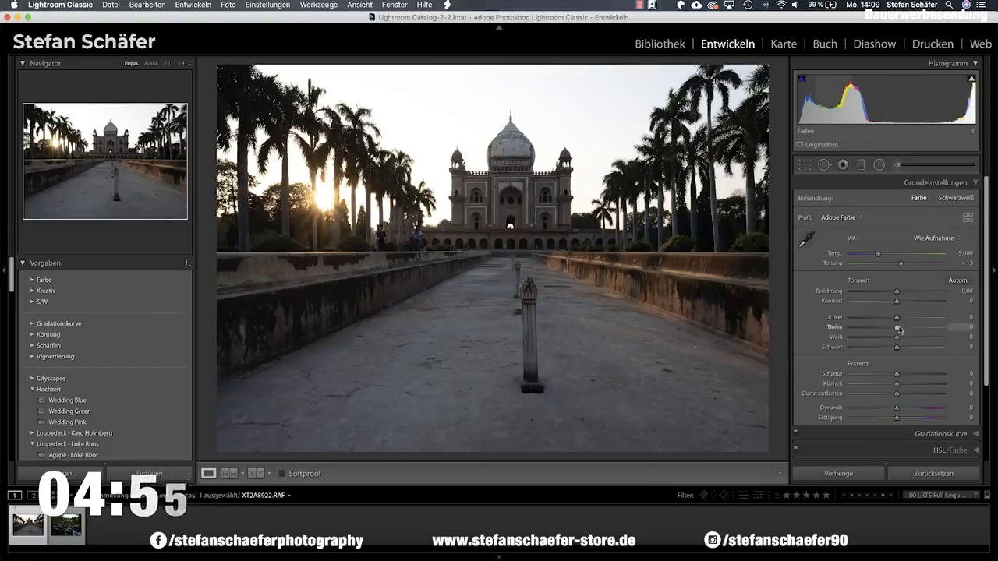
pyautogui.moveTo(896, 327); pyautogui.dragTo(925, 328)
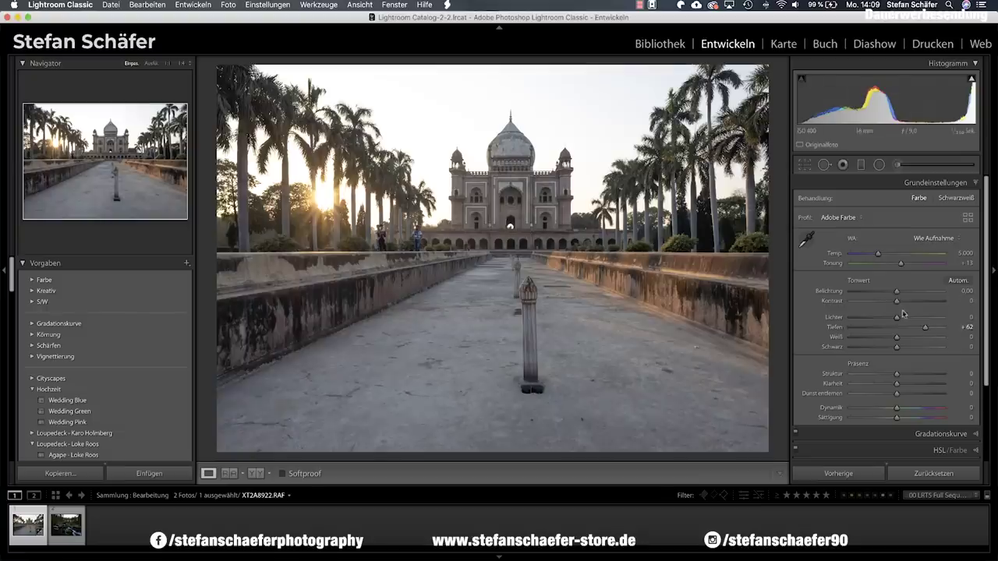
pyautogui.moveTo(894, 318); pyautogui.dragTo(871, 318)
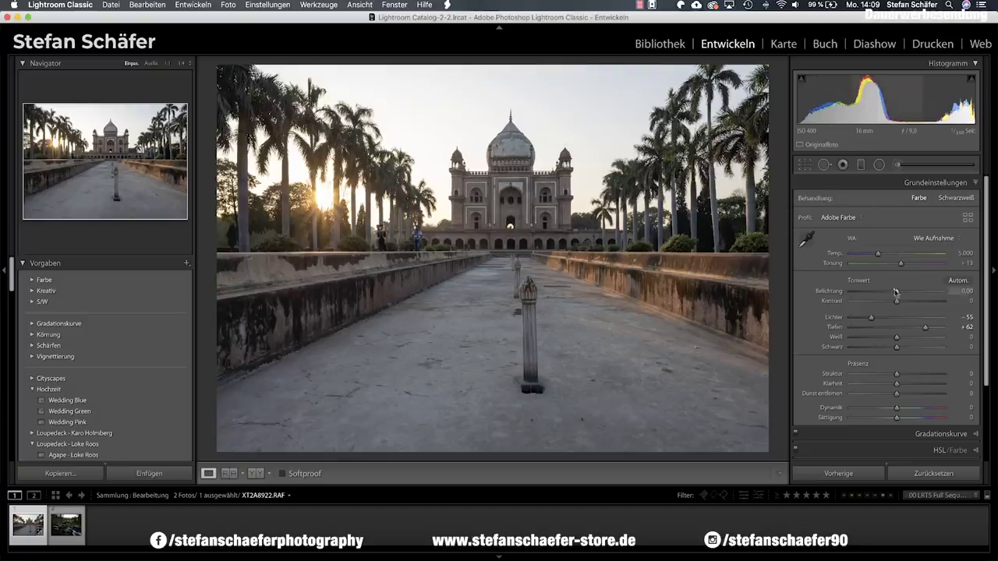
pyautogui.moveTo(901, 303); pyautogui.dragTo(904, 305)
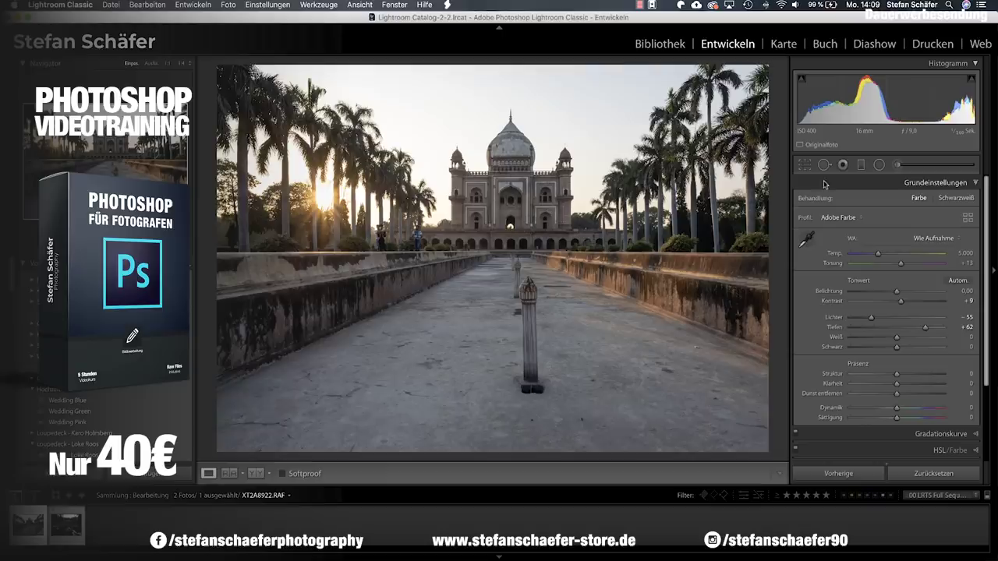
# Place a graduated filter at the photo's bottom with its effects reset and Contrast 100
pyautogui.click(860, 165)
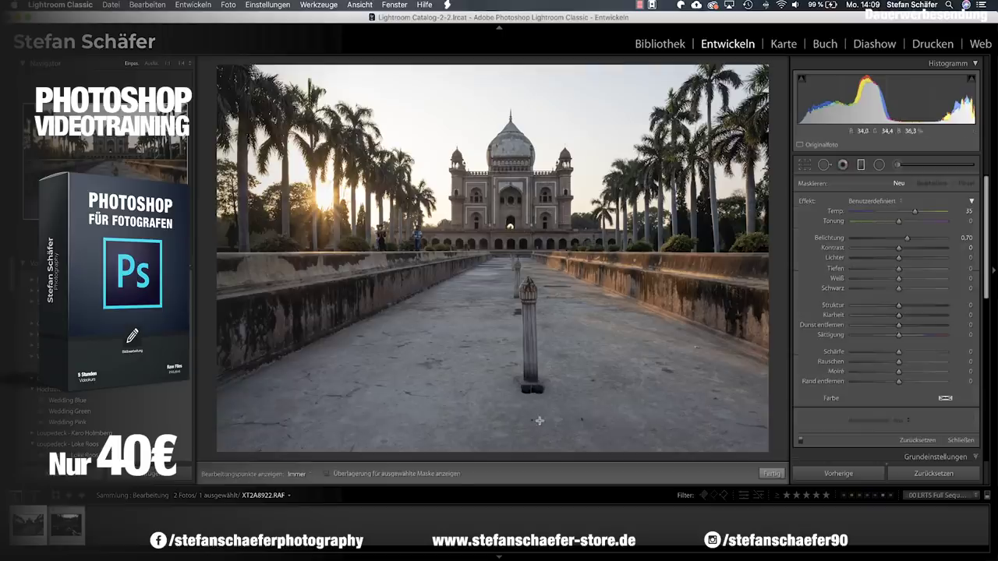
pyautogui.click(485, 456)
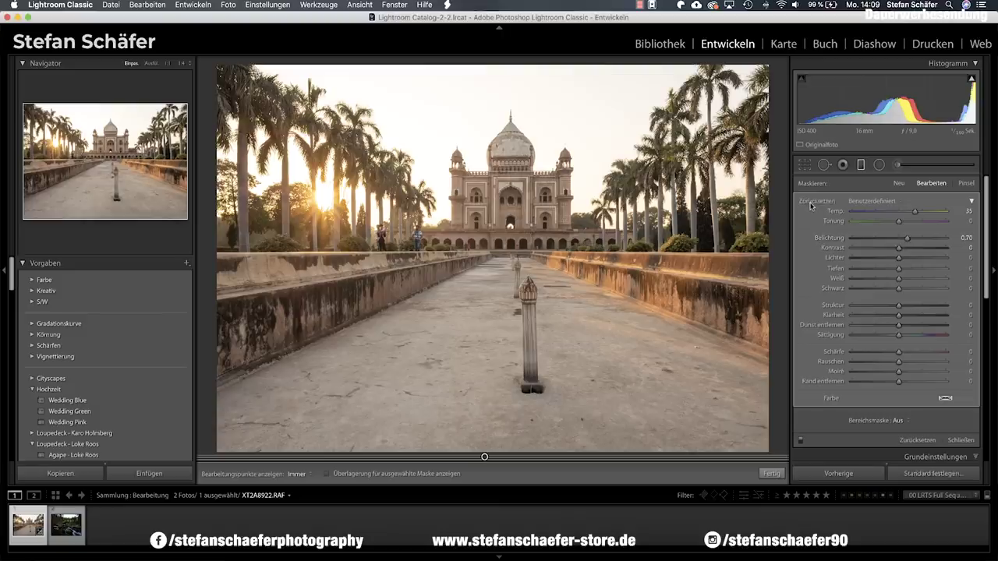
pyautogui.doubleClick(808, 203)
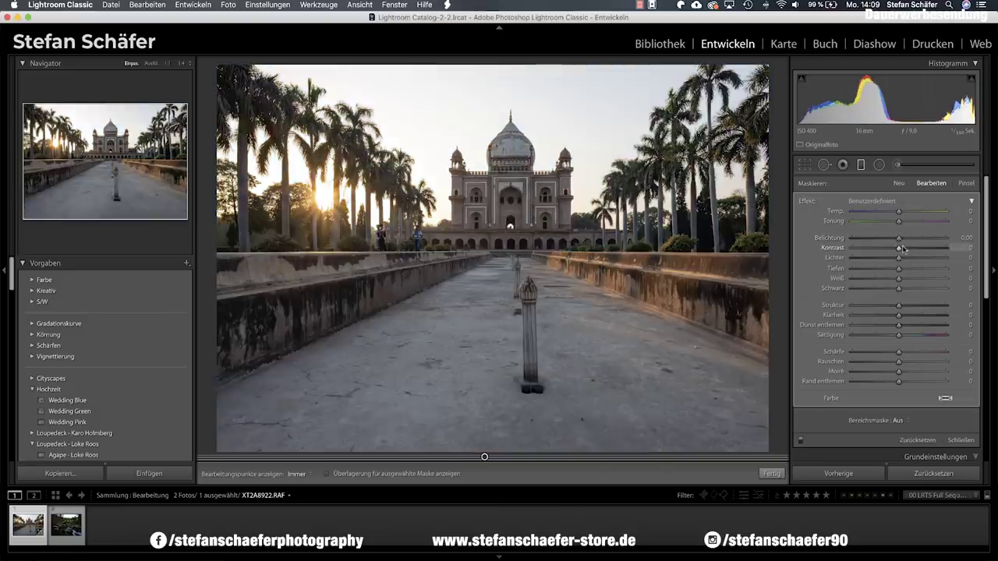
pyautogui.moveTo(904, 250); pyautogui.dragTo(946, 248)
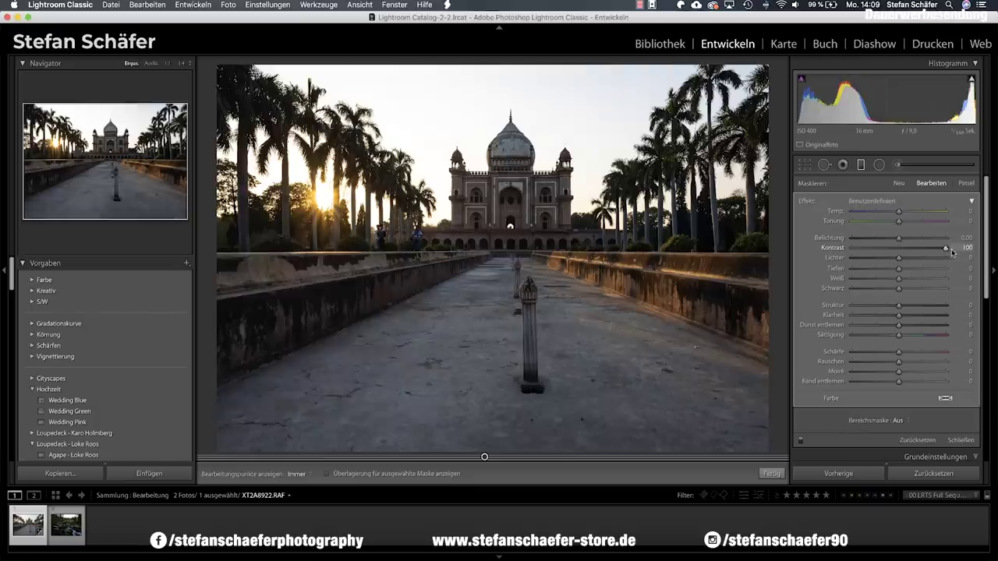
# Restrict the filter with a Luminance range mask of 25/75
pyautogui.click(902, 421)
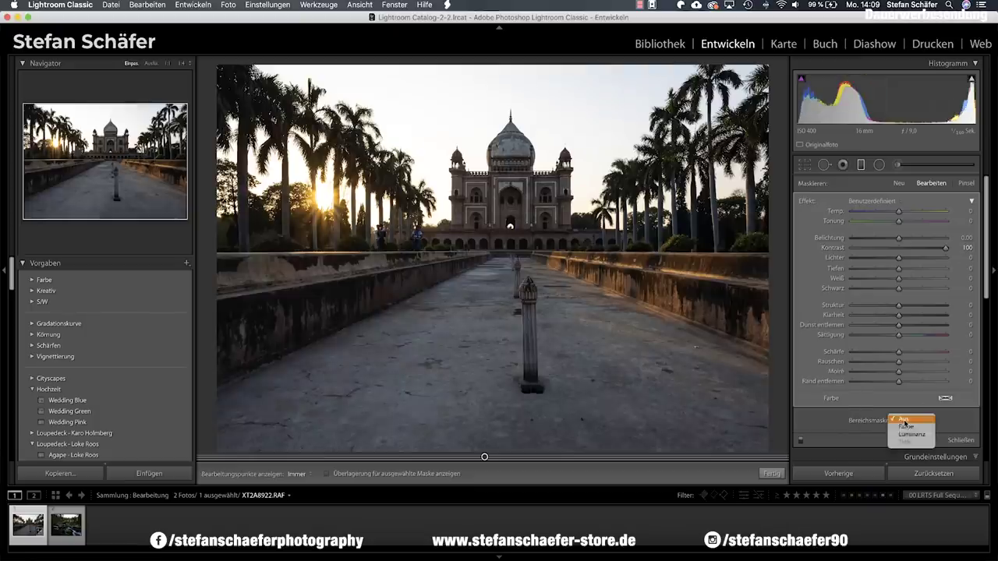
pyautogui.click(904, 435)
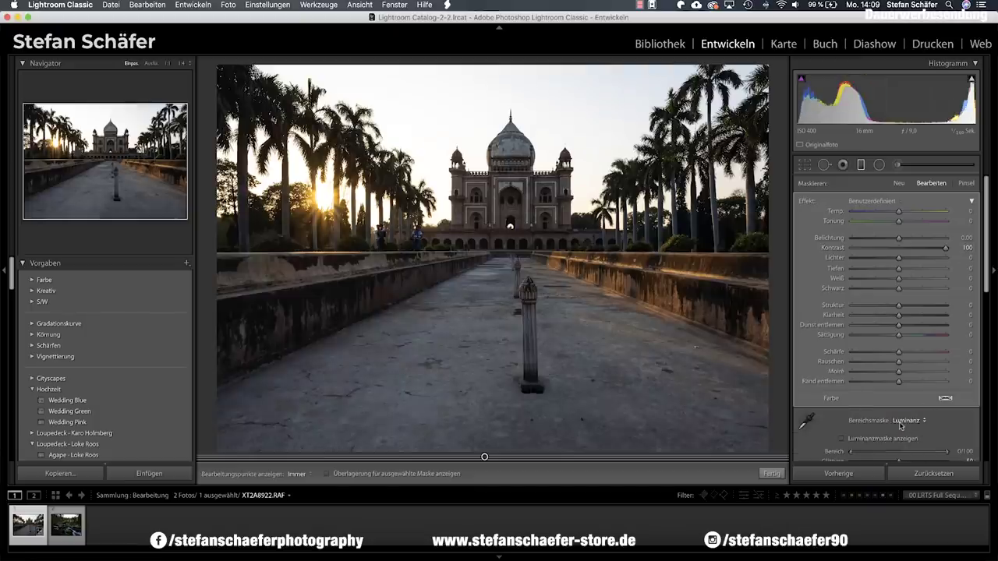
pyautogui.scroll(-2, 873, 429)
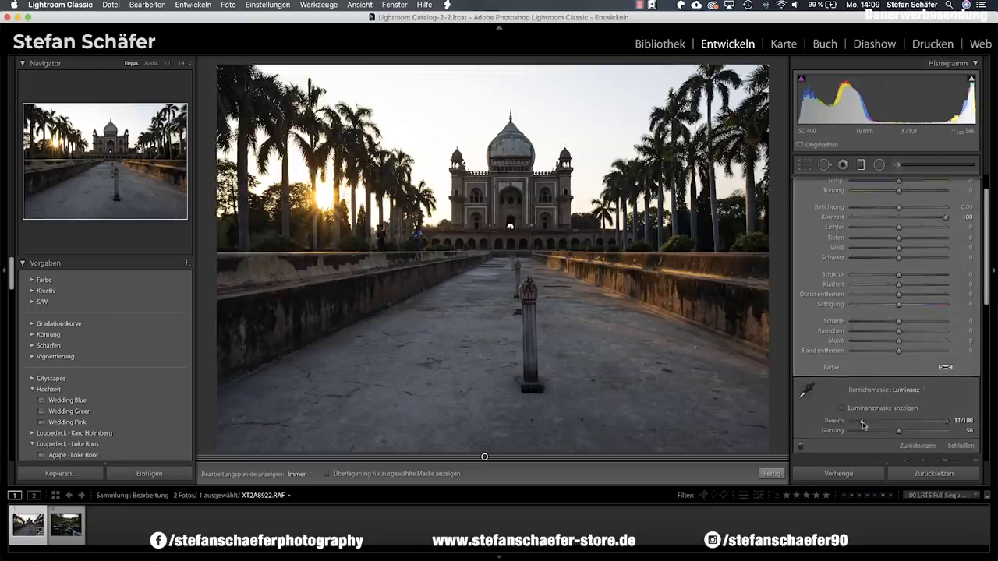
pyautogui.moveTo(875, 423); pyautogui.dragTo(876, 424)
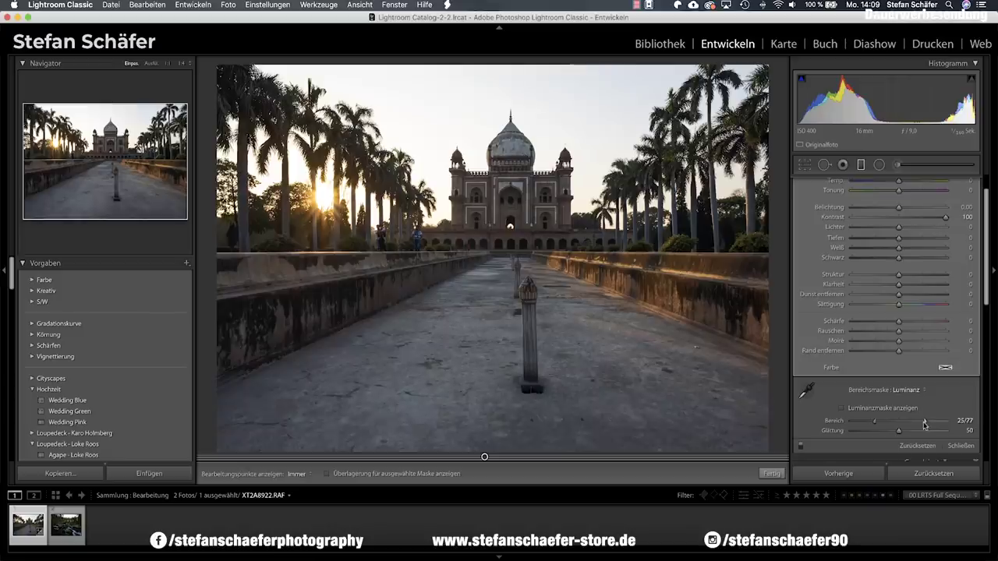
pyautogui.moveTo(924, 424); pyautogui.dragTo(923, 424)
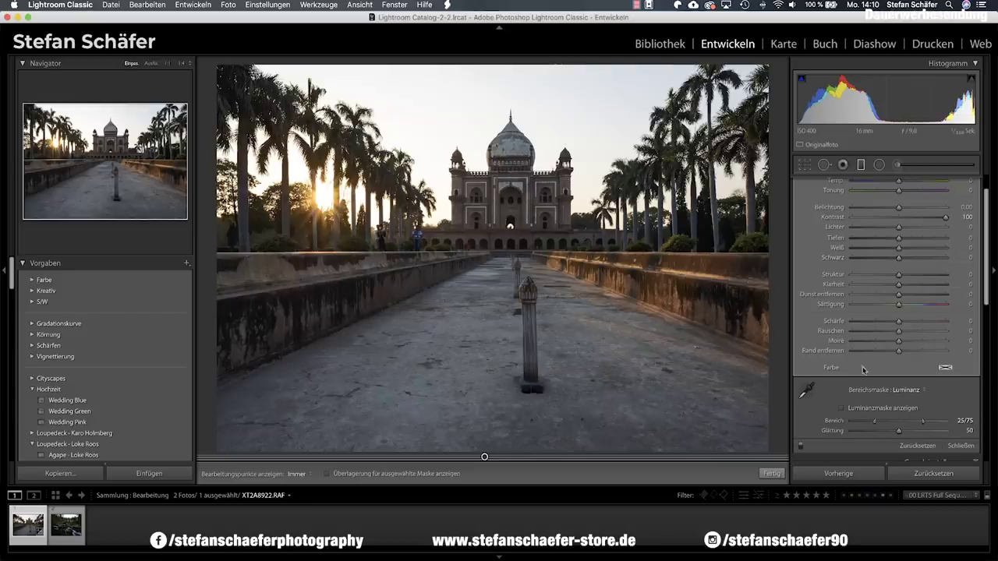
# Finish the filter, compare before/after, and set Texture +15 and Dehaze +5
pyautogui.click(772, 474)
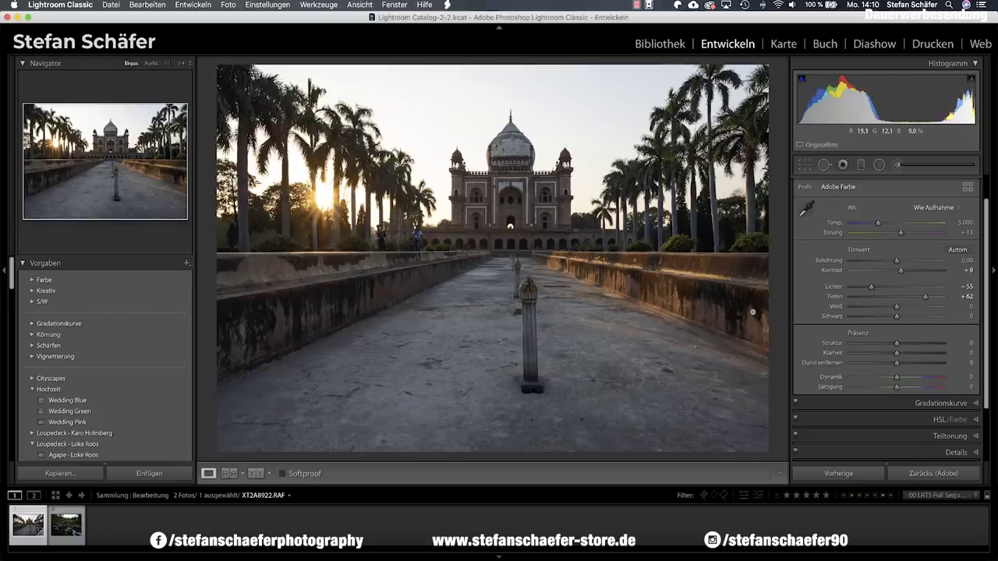
pyautogui.press('\\')
pyautogui.press('\\')
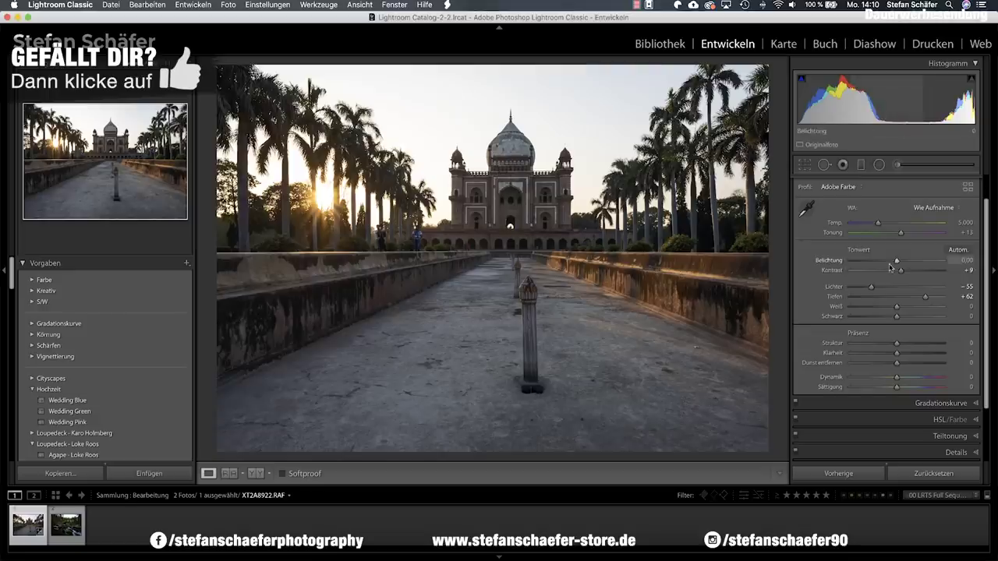
pyautogui.moveTo(898, 345); pyautogui.dragTo(905, 347)
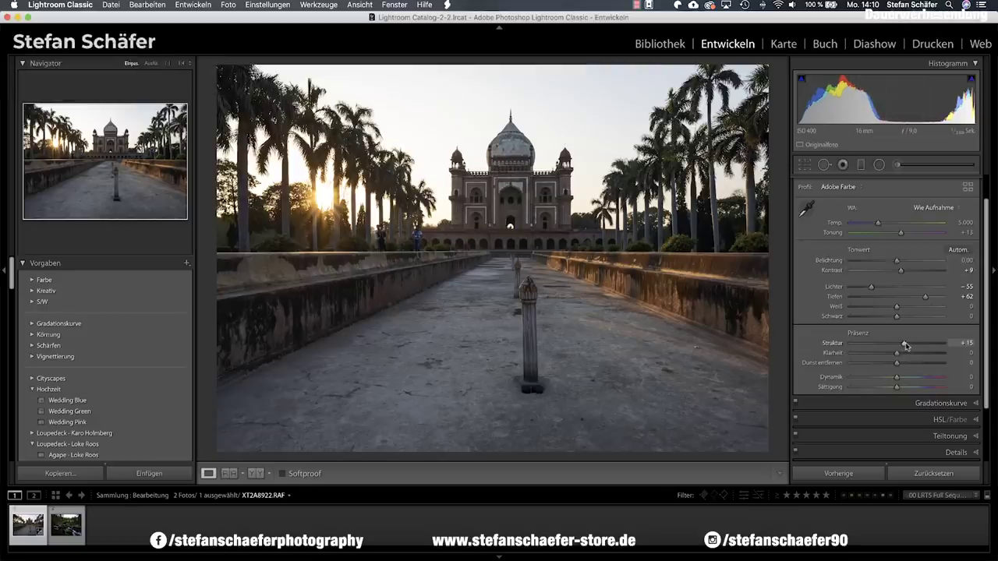
pyautogui.moveTo(898, 364); pyautogui.dragTo(902, 367)
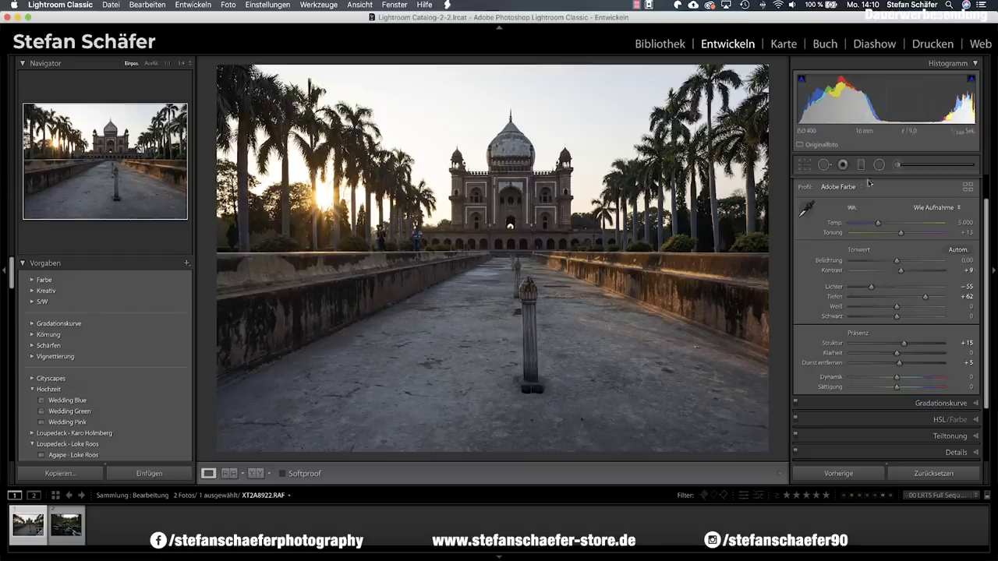
pyautogui.click(861, 167)
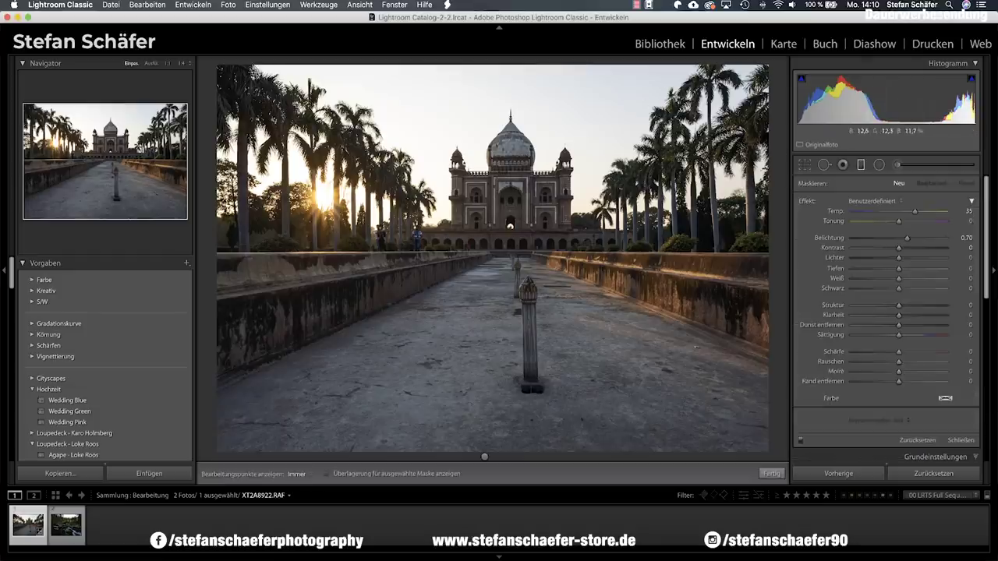
# Draw a diagonal graduated filter over the upper right with Exposure -0.80 and Shadows +78
pyautogui.moveTo(661, 108); pyautogui.dragTo(577, 267)
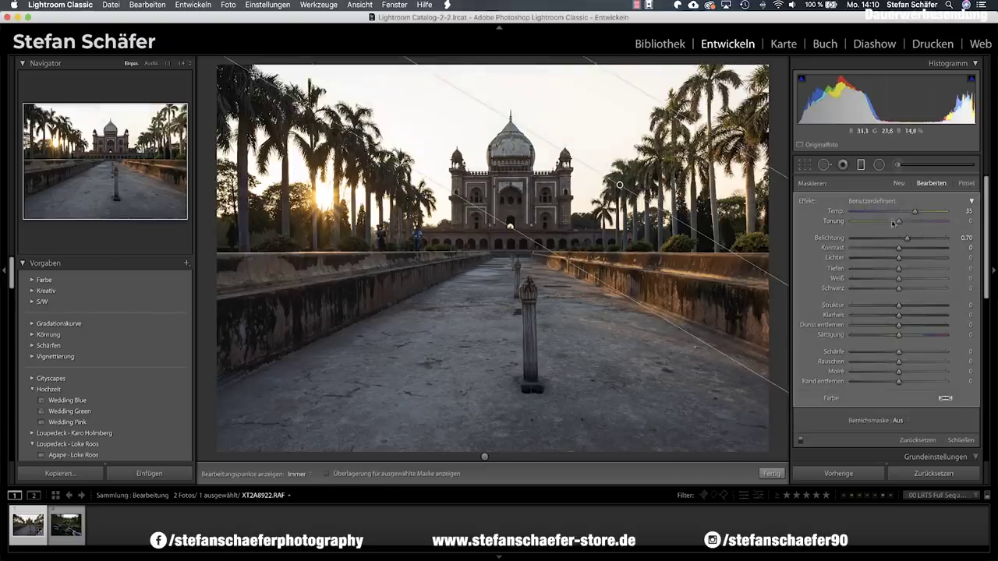
pyautogui.moveTo(576, 268); pyautogui.dragTo(578, 270)
pyautogui.doubleClick(808, 202)
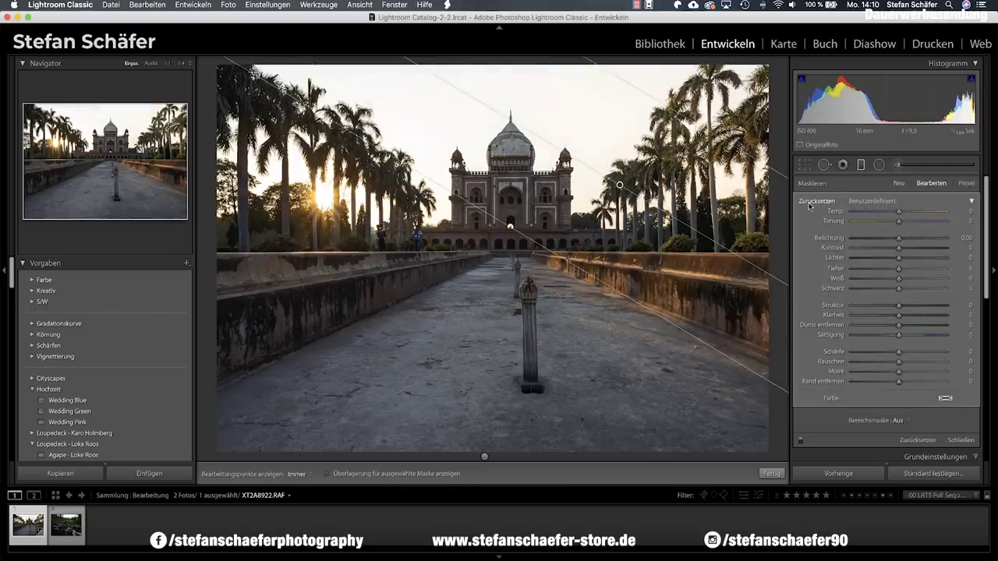
pyautogui.moveTo(898, 238); pyautogui.dragTo(889, 240)
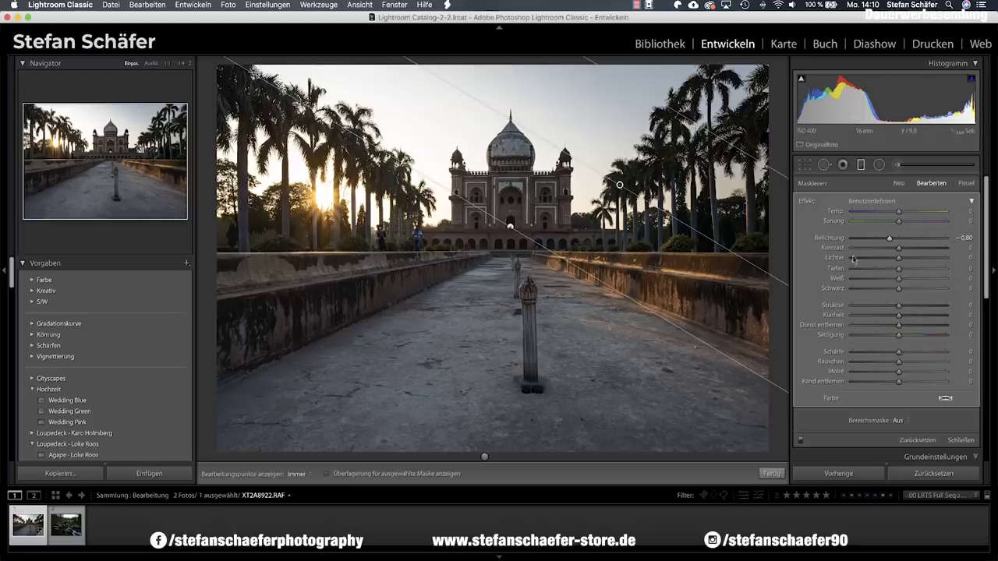
pyautogui.moveTo(928, 273); pyautogui.dragTo(934, 272)
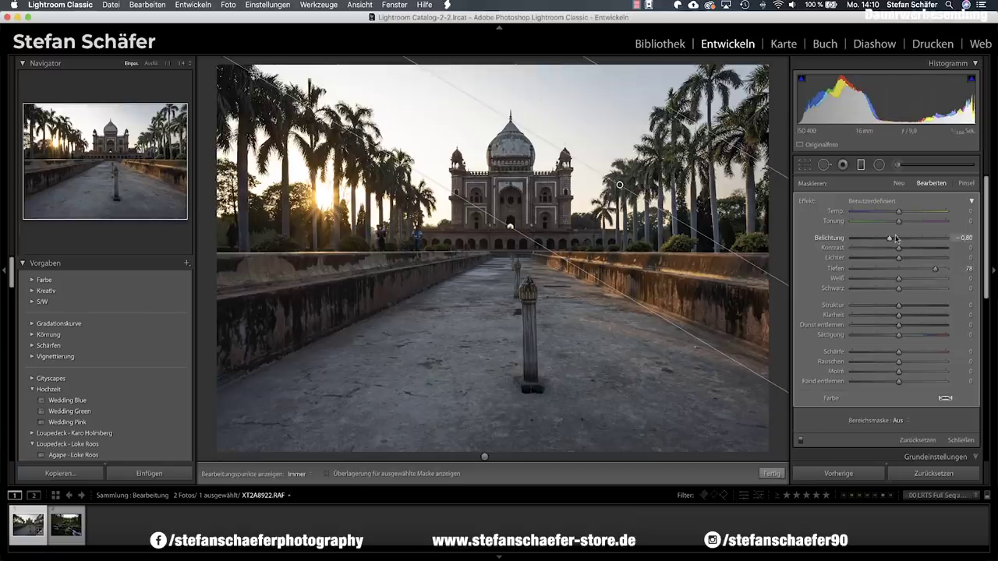
pyautogui.click(772, 474)
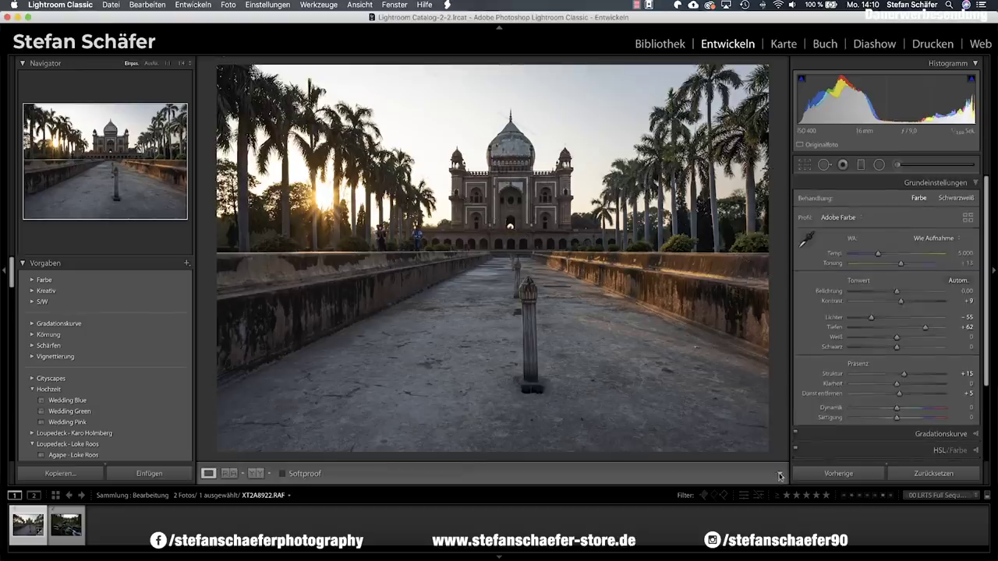
# Set Calibration Blue hue -15, Red hue +10, Green hue -12 and Shadows tint -10
pyautogui.scroll(-3, 933, 424)
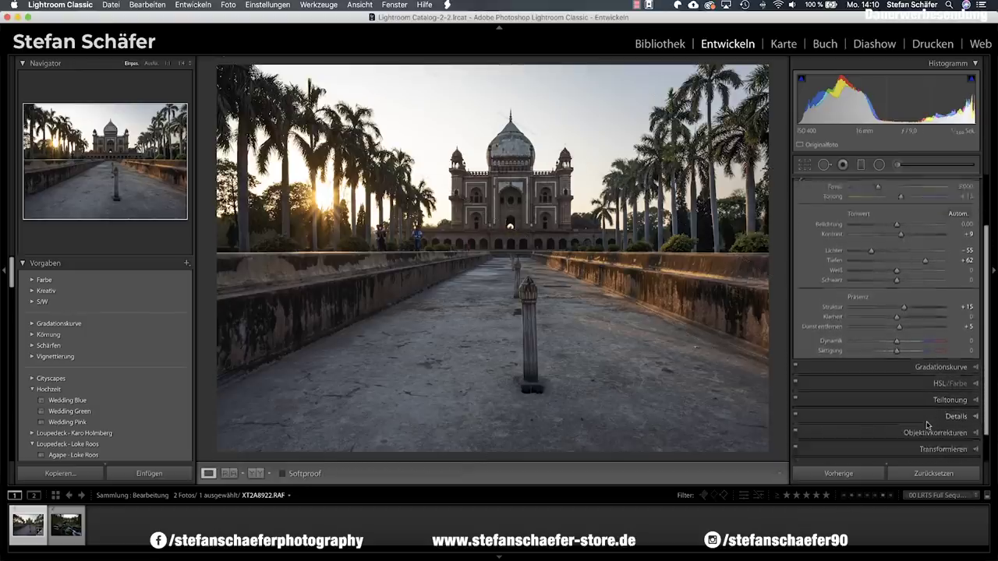
pyautogui.scroll(-2, 907, 428)
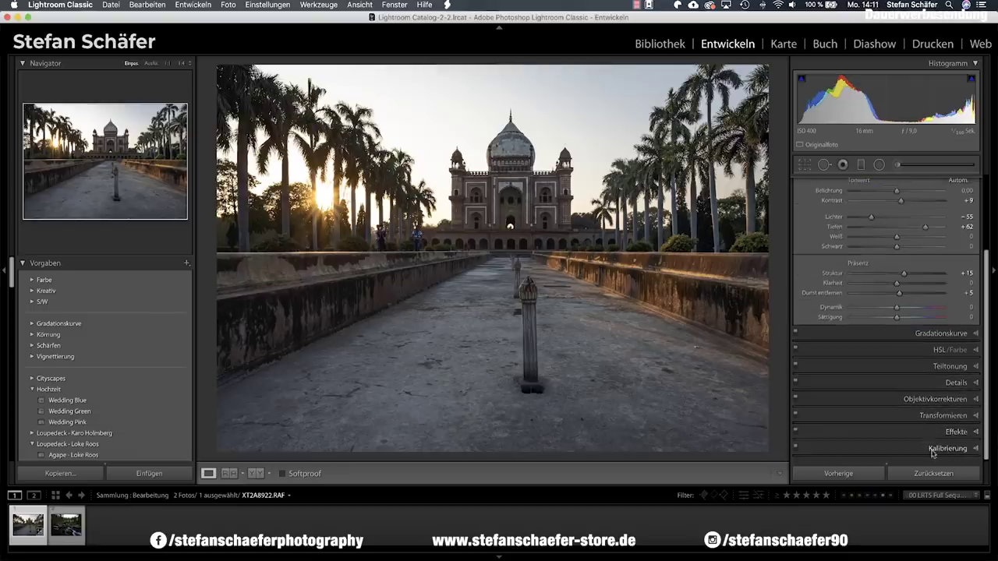
pyautogui.click(932, 452)
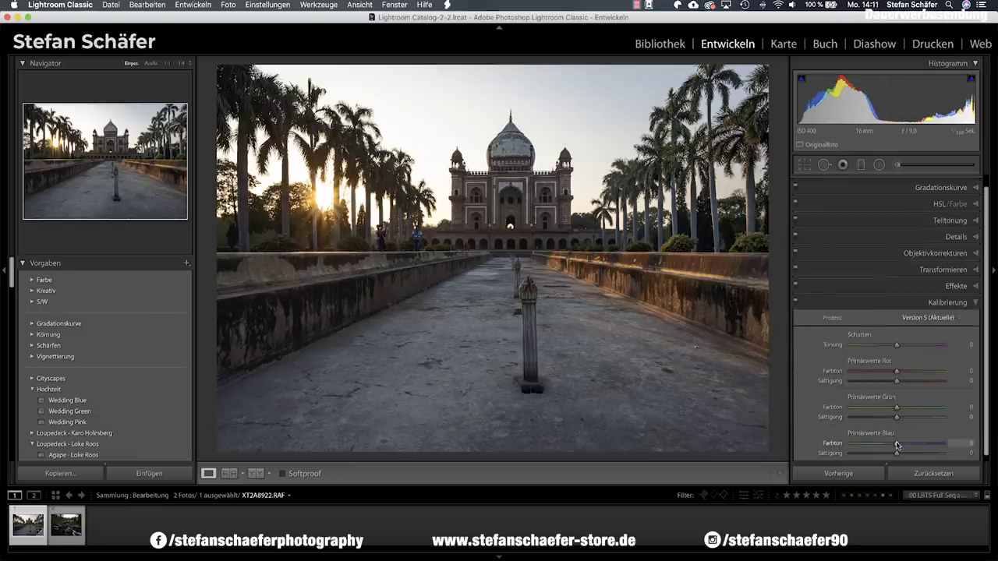
pyautogui.moveTo(891, 444); pyautogui.dragTo(890, 444)
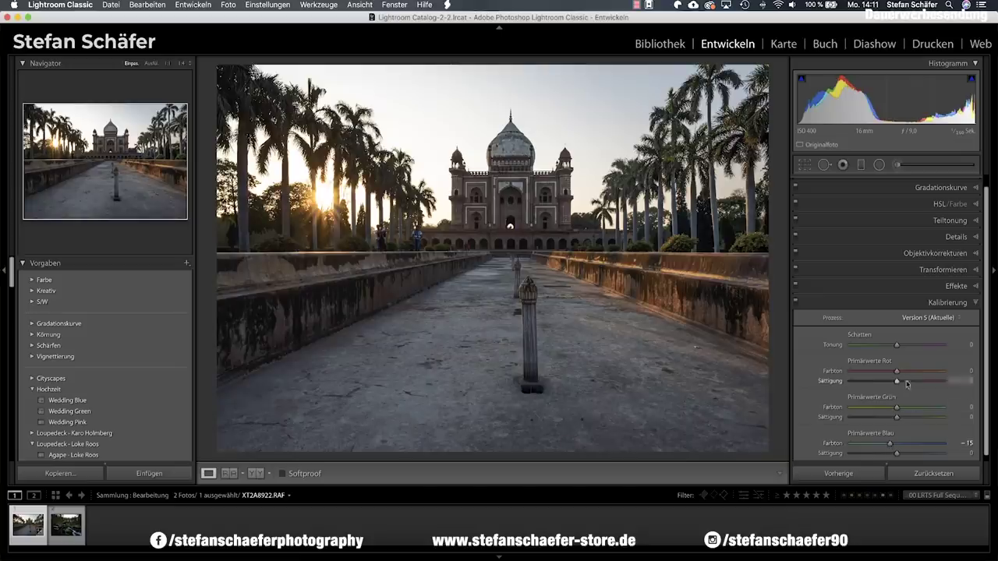
pyautogui.moveTo(903, 372); pyautogui.dragTo(902, 372)
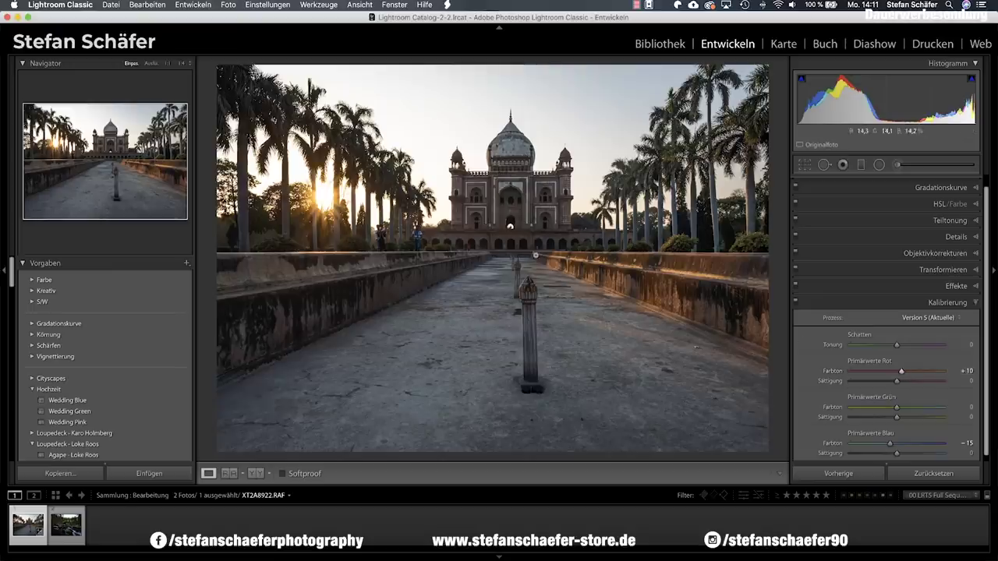
pyautogui.moveTo(895, 408); pyautogui.dragTo(886, 409)
pyautogui.moveTo(897, 348)
pyautogui.mouseDown()
pyautogui.moveTo(926, 348)
pyautogui.moveTo(891, 350)
pyautogui.mouseUp()
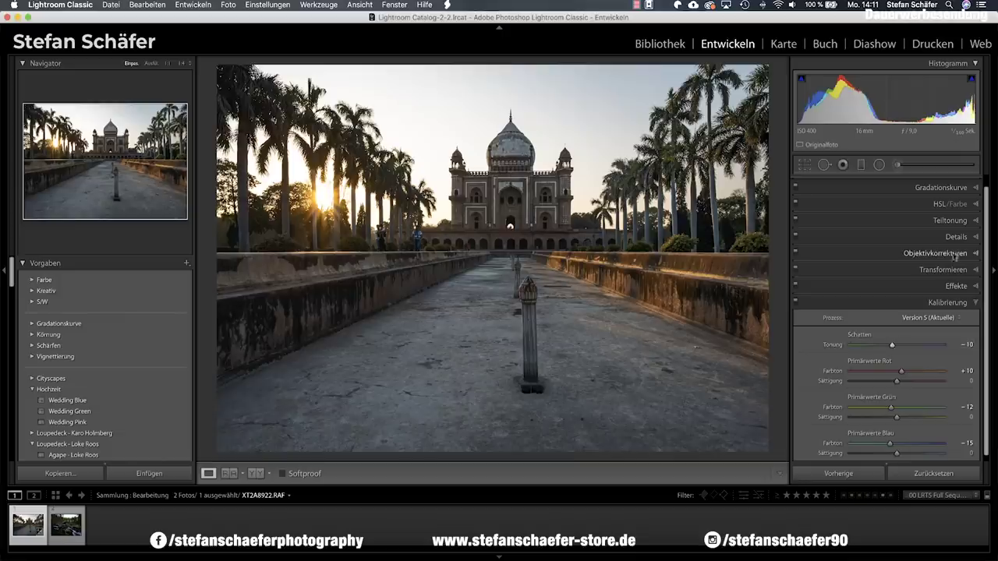
# Split-tone the highlights to hue 38, saturation 6, and the shadows to hue 210
pyautogui.click(951, 221)
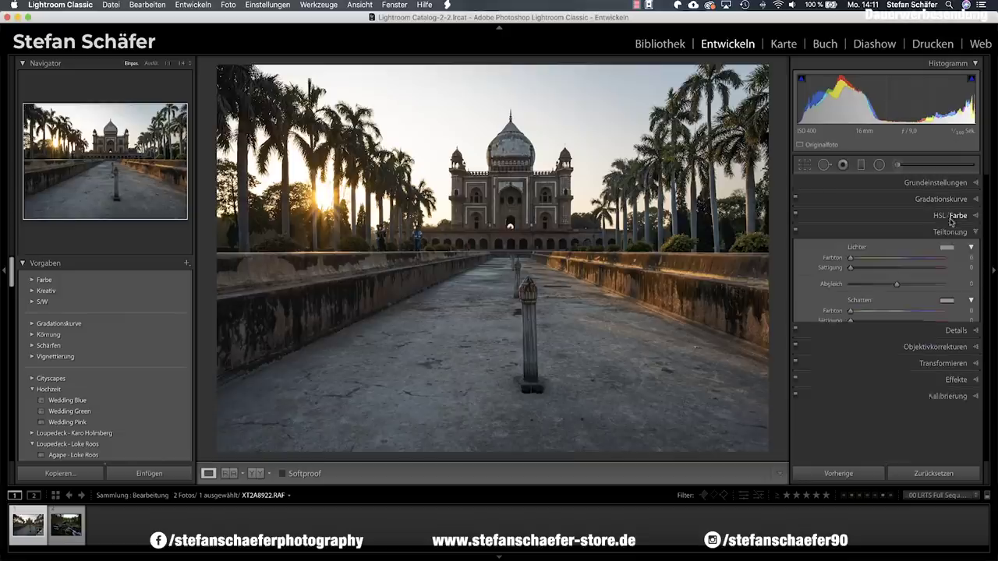
pyautogui.moveTo(850, 259); pyautogui.dragTo(861, 258)
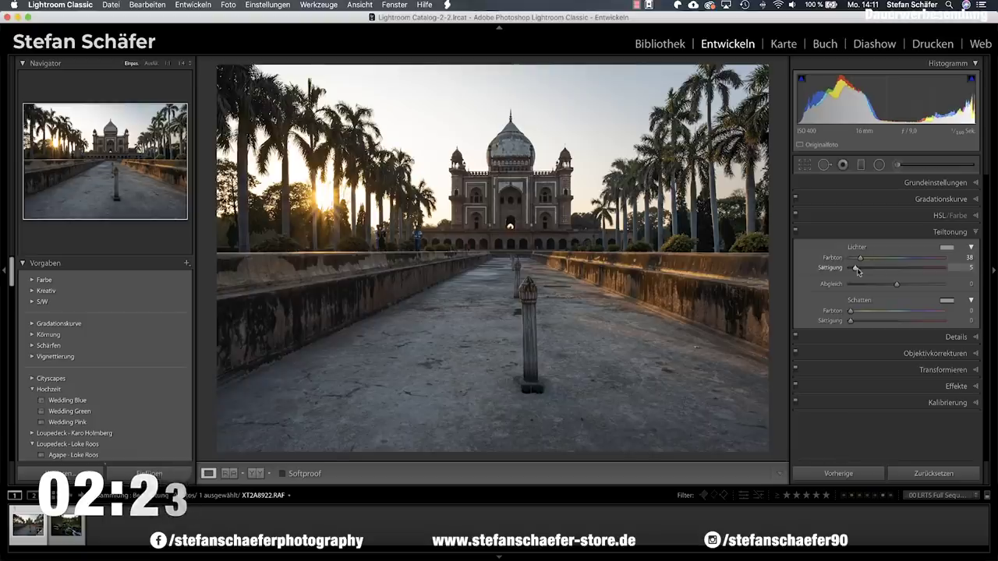
pyautogui.moveTo(853, 271); pyautogui.dragTo(861, 272)
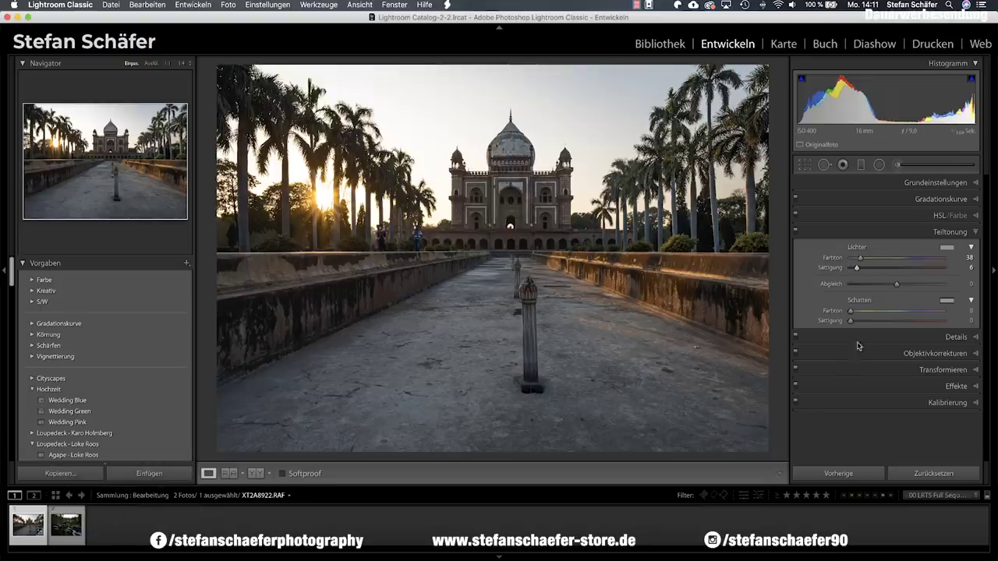
pyautogui.moveTo(851, 311)
pyautogui.mouseDown()
pyautogui.moveTo(907, 317)
pyautogui.moveTo(858, 323)
pyautogui.mouseUp()
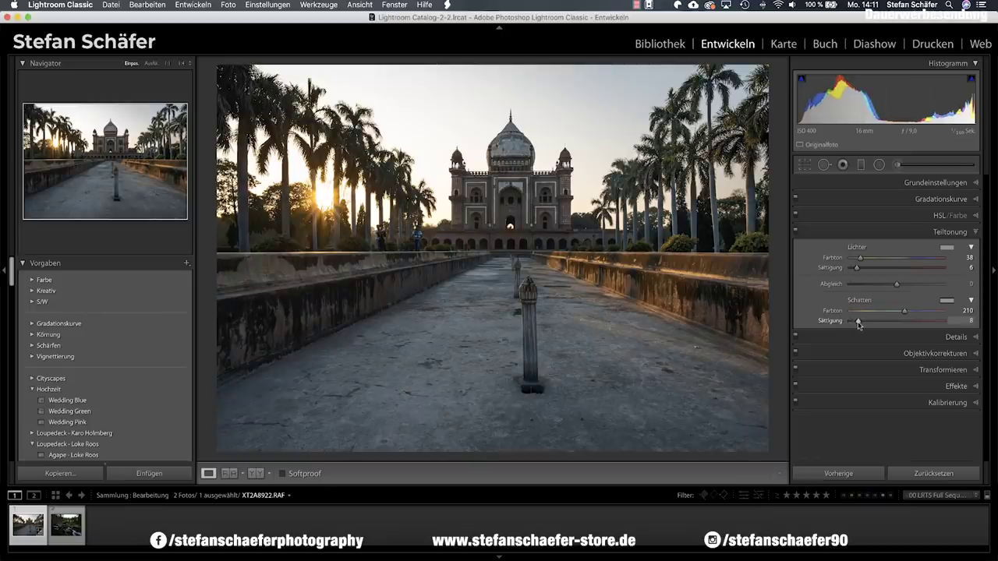
pyautogui.click(931, 200)
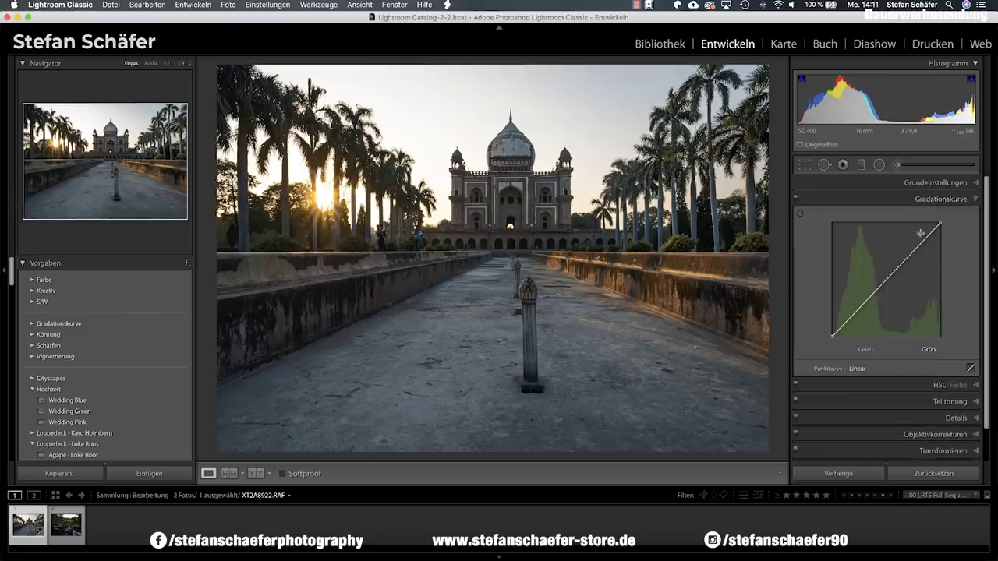
# Lift the green curve's black point and add two control points to it
pyautogui.moveTo(833, 338); pyautogui.dragTo(832, 333)
pyautogui.click(846, 319)
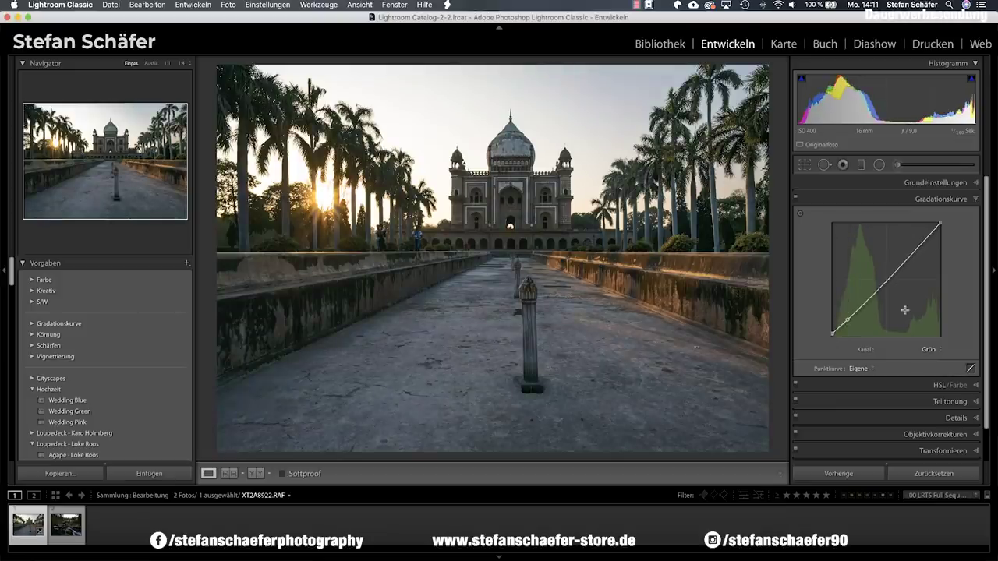
pyautogui.click(897, 270)
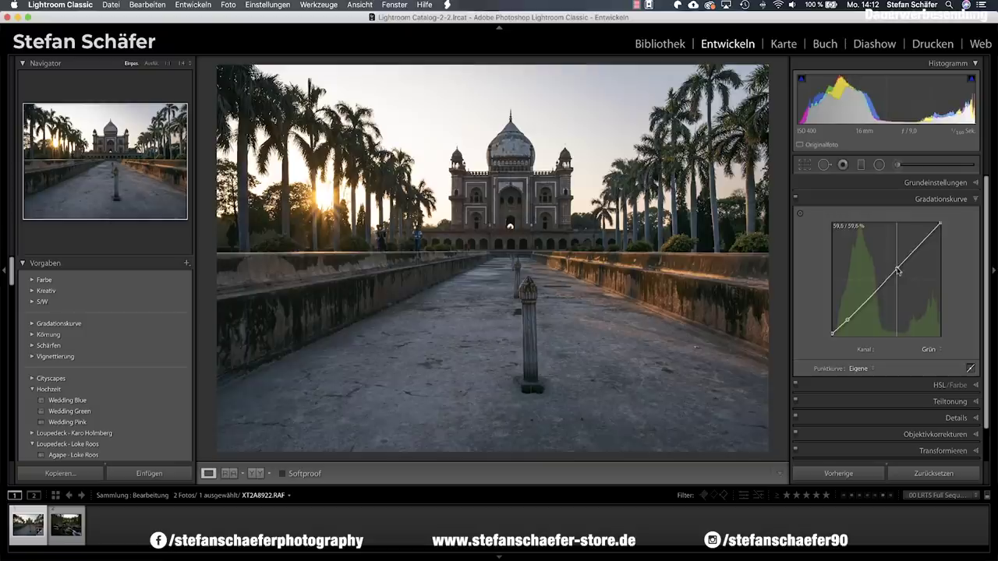
# On the blue channel curve, lift the black point and raise a midtone point
pyautogui.click(939, 351)
pyautogui.click(939, 359)
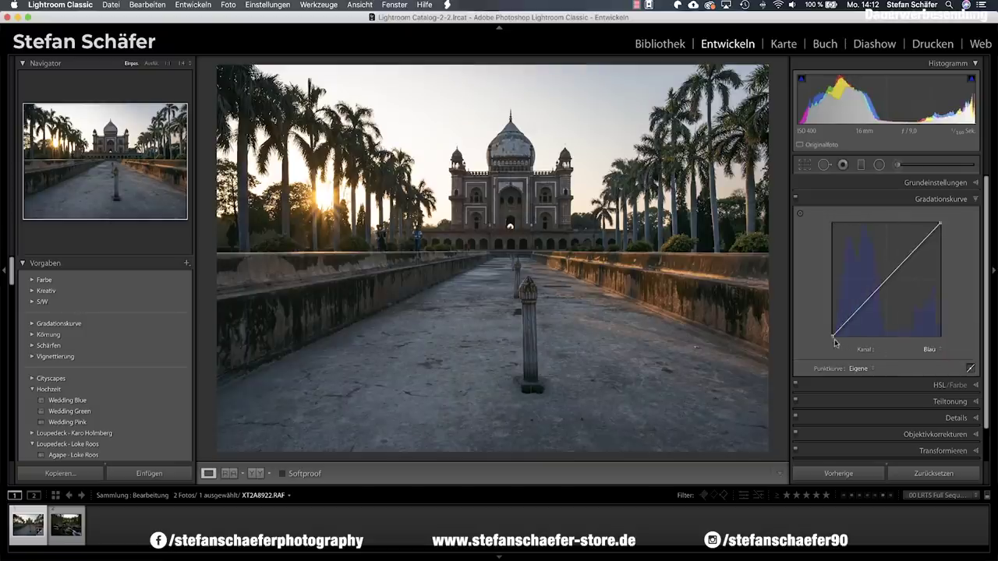
pyautogui.moveTo(833, 335); pyautogui.dragTo(846, 325)
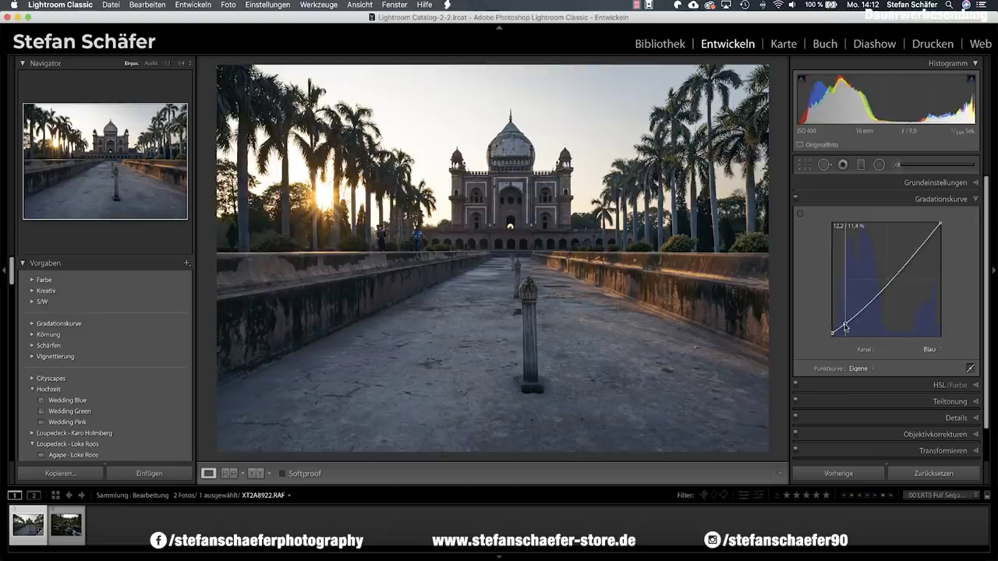
pyautogui.moveTo(887, 291); pyautogui.dragTo(890, 280)
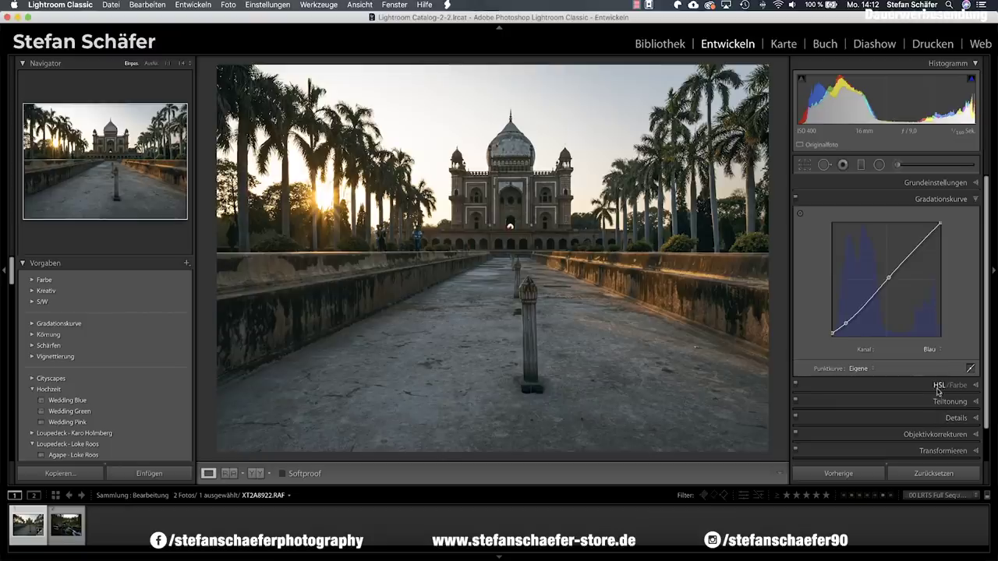
# Shift the HSL yellow (Gelb) hue to -36
pyautogui.click(939, 385)
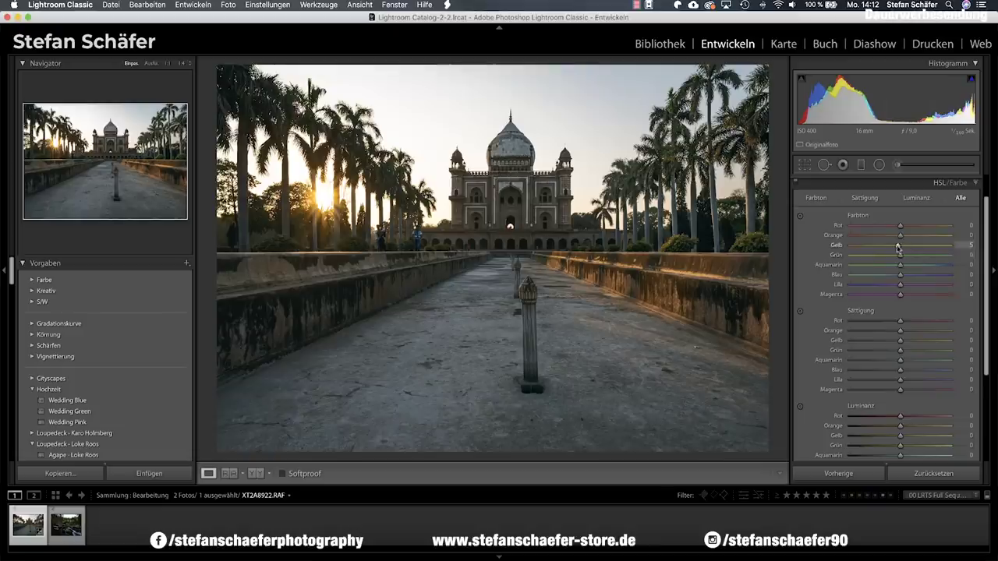
pyautogui.moveTo(892, 248); pyautogui.dragTo(882, 249)
pyautogui.scroll(2, 906, 267)
pyautogui.scroll(-1, 906, 268)
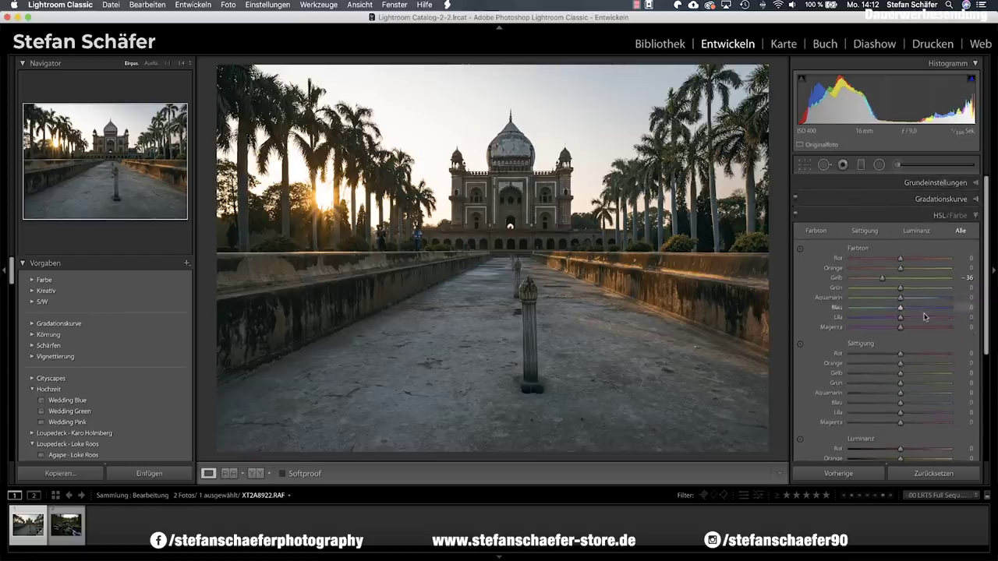
pyautogui.scroll(-2, 925, 317)
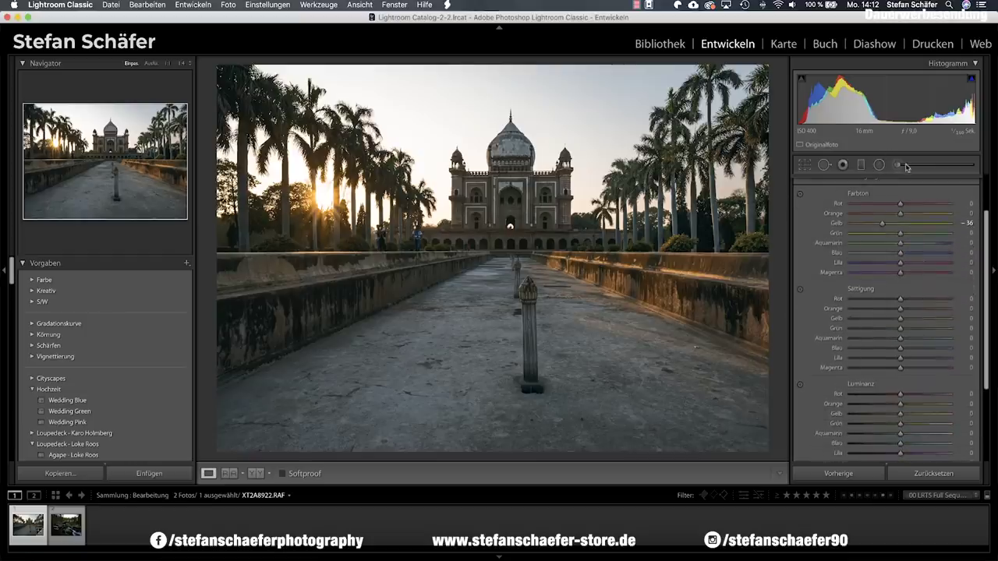
# Paint a warming brush adjustment (Temp 18, Exposure 0.38) along the right wall's top edge
pyautogui.click(906, 167)
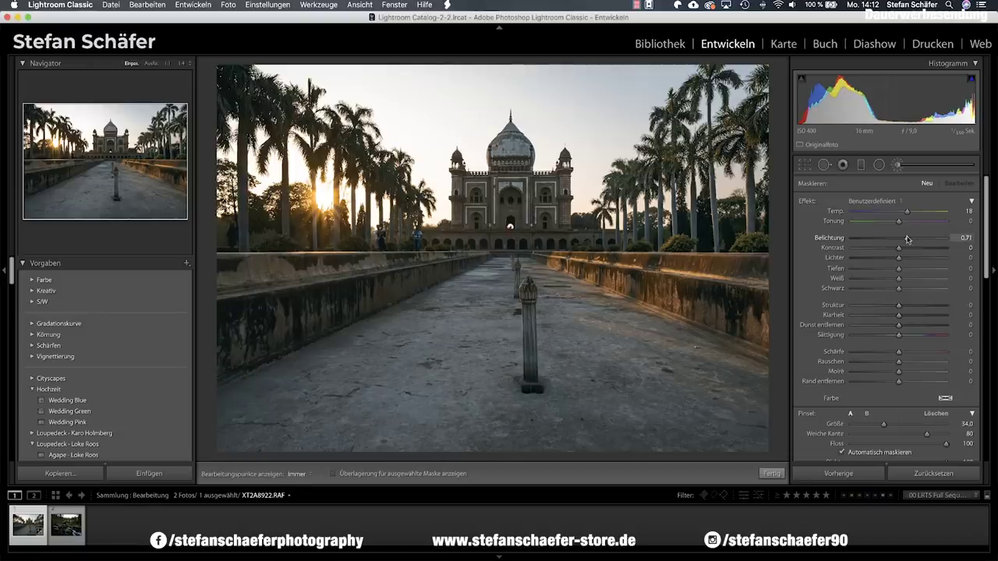
pyautogui.moveTo(904, 239); pyautogui.dragTo(903, 240)
pyautogui.scroll(-5, 593, 264)
pyautogui.scroll(-5, 597, 262)
pyautogui.press('h')
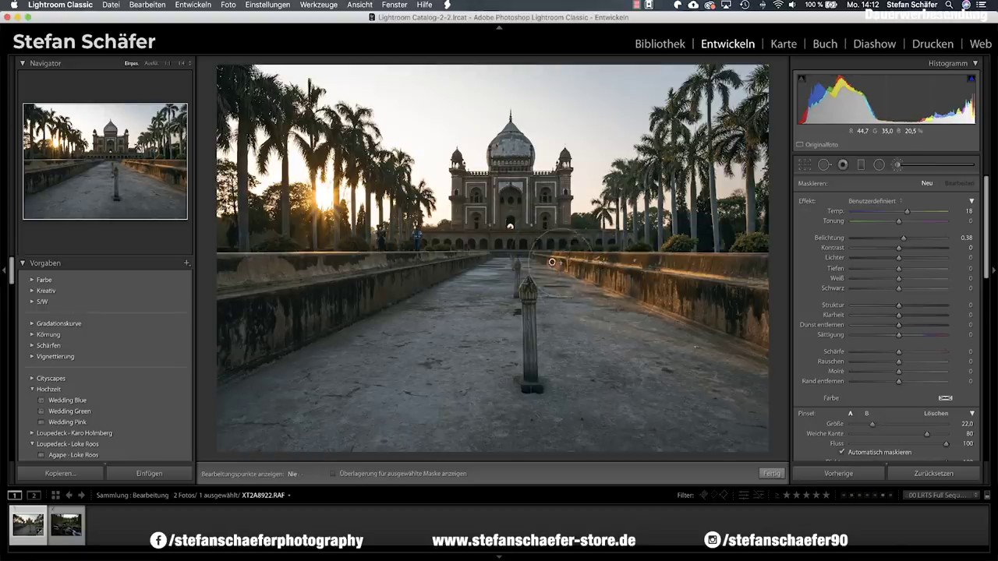
pyautogui.moveTo(552, 262)
pyautogui.mouseDown()
pyautogui.moveTo(734, 280)
pyautogui.moveTo(583, 261)
pyautogui.mouseUp()
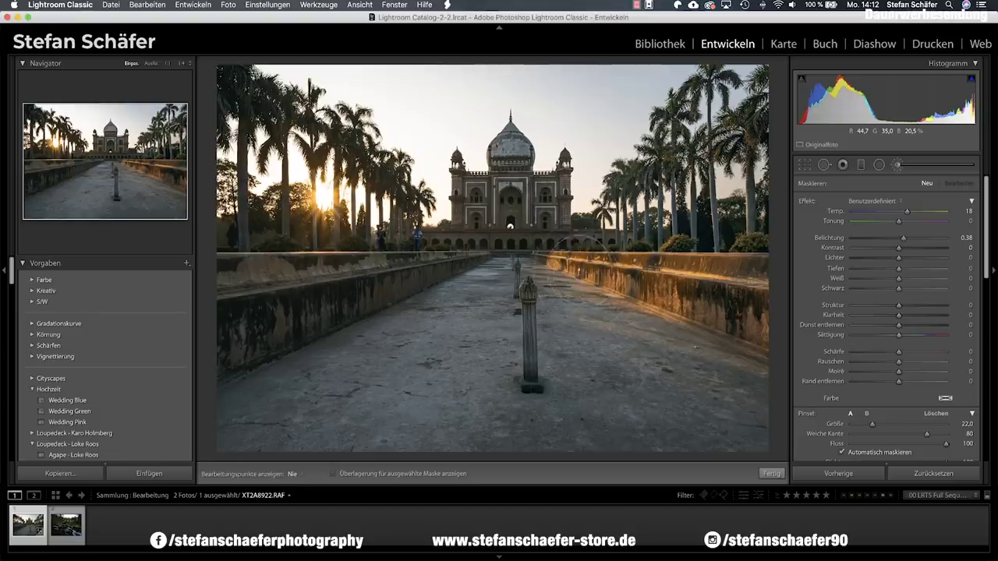
pyautogui.press('h')
pyautogui.click(552, 262)
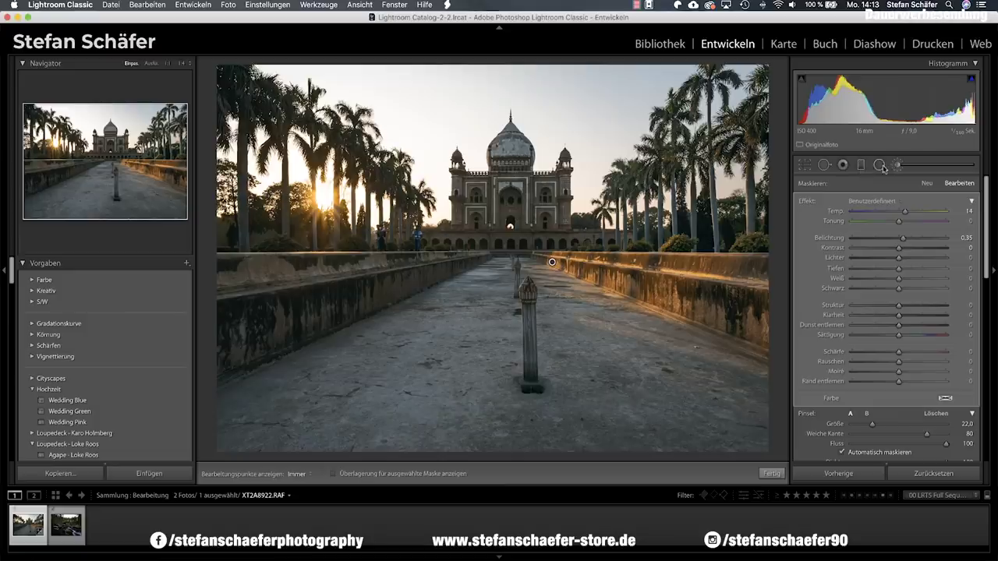
# Add an inverted radial filter on the dome (Temp 3, Exposure 1.18), then begin another left of it
pyautogui.click(879, 165)
pyautogui.moveTo(534, 206); pyautogui.dragTo(572, 248)
pyautogui.moveTo(502, 175); pyautogui.dragTo(513, 187)
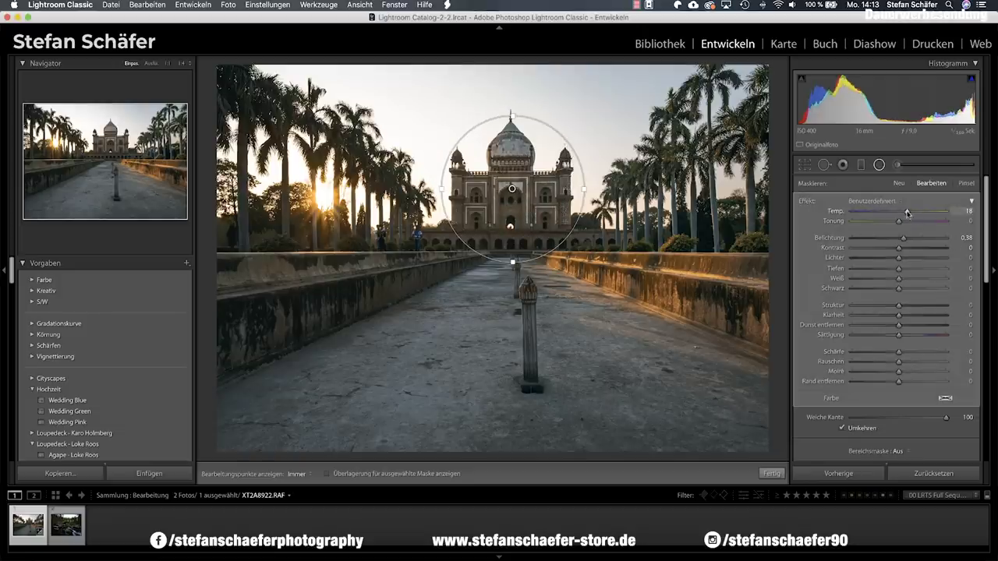
pyautogui.moveTo(901, 212); pyautogui.dragTo(914, 239)
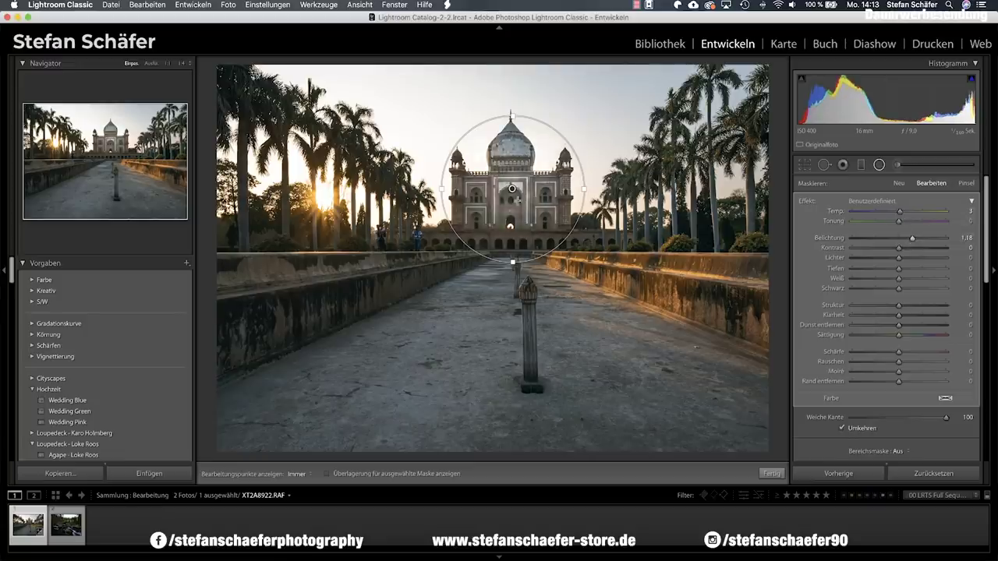
pyautogui.moveTo(526, 204); pyautogui.dragTo(521, 203)
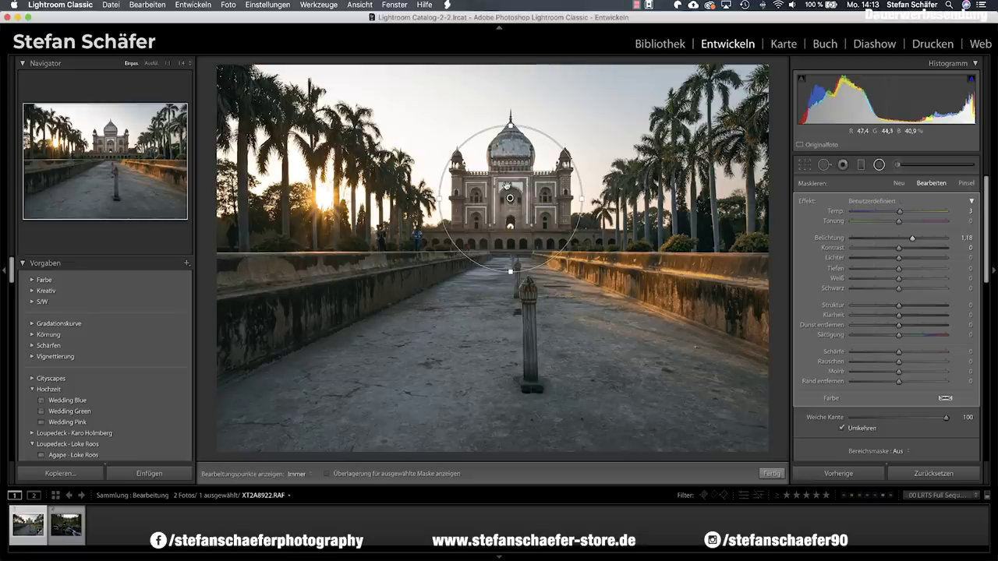
pyautogui.moveTo(518, 197); pyautogui.dragTo(519, 192)
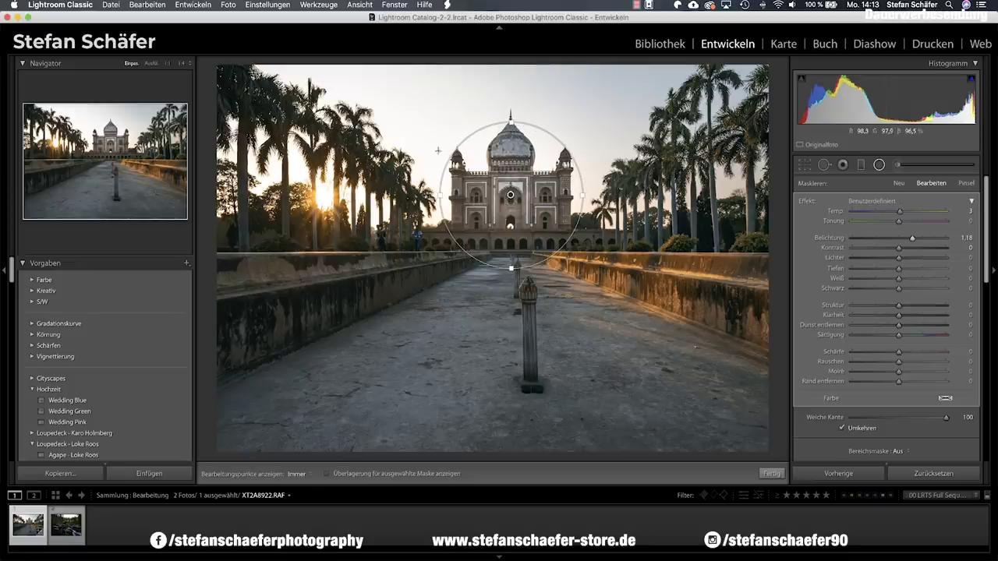
pyautogui.moveTo(432, 146); pyautogui.dragTo(496, 235)
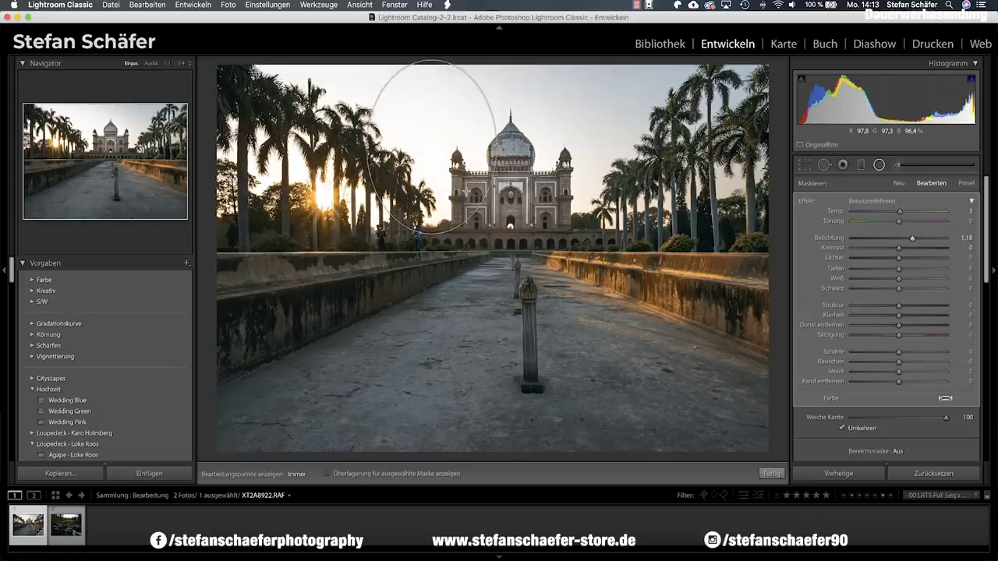
# Narrow the second radial filter over the left palms with Temp 28 and Exposure 0.20, then finish masking
pyautogui.moveTo(431, 147); pyautogui.dragTo(456, 180)
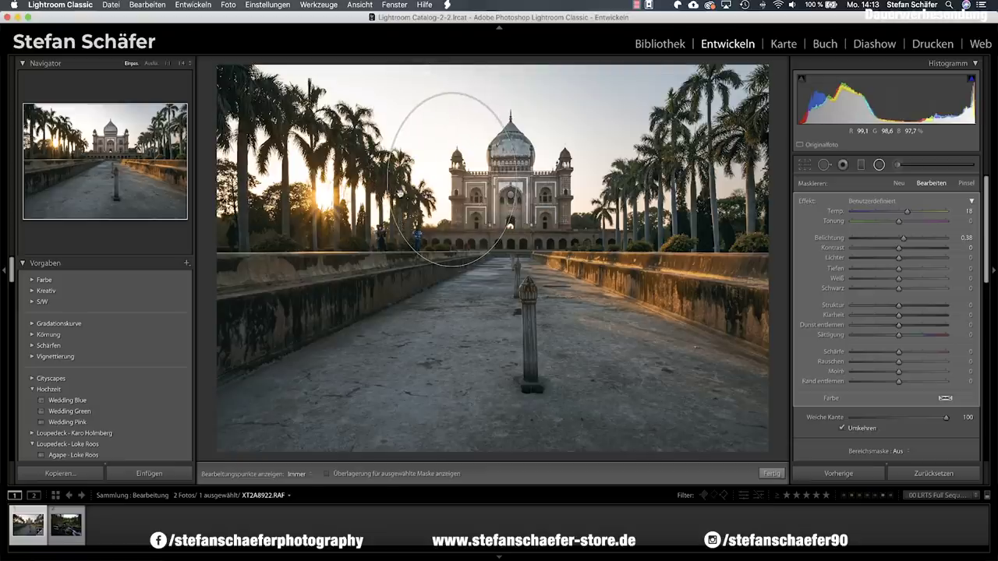
pyautogui.moveTo(909, 215); pyautogui.dragTo(913, 216)
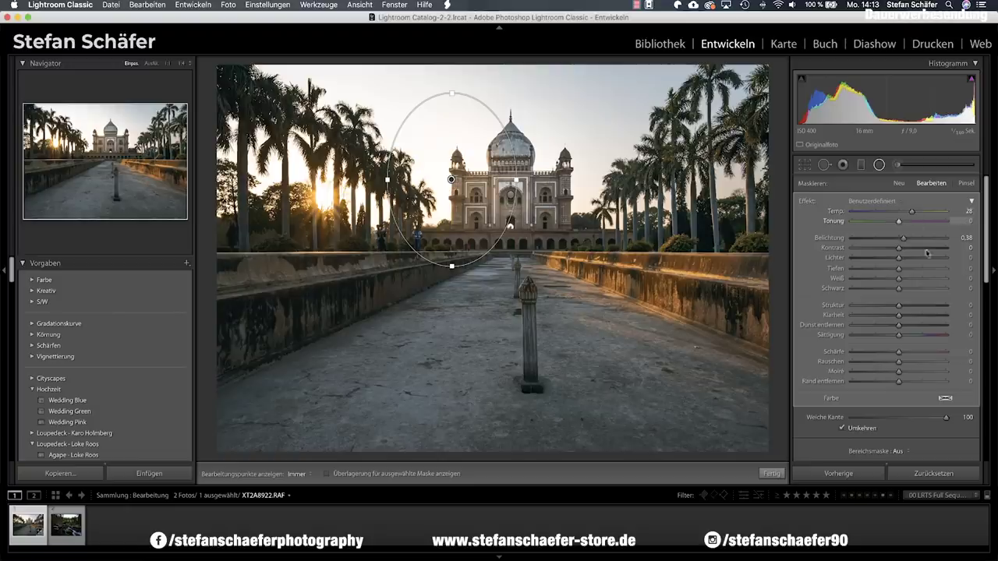
pyautogui.moveTo(902, 242); pyautogui.dragTo(902, 242)
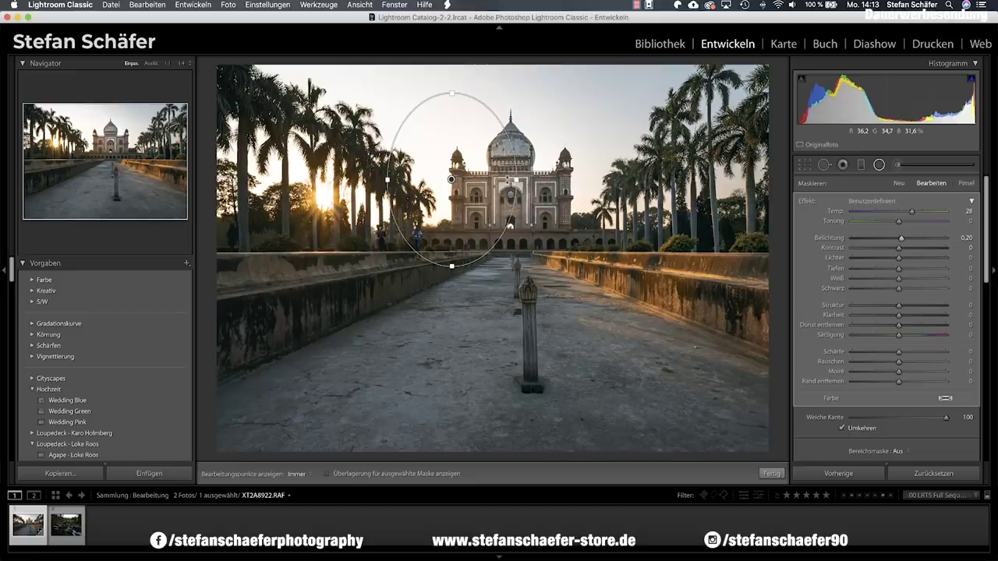
pyautogui.moveTo(514, 179); pyautogui.dragTo(454, 190)
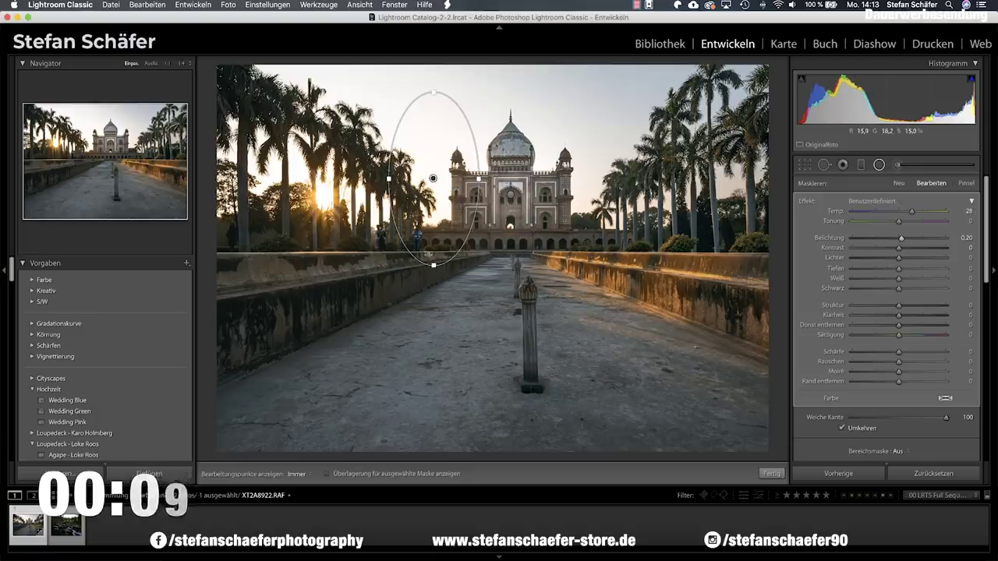
pyautogui.click(774, 475)
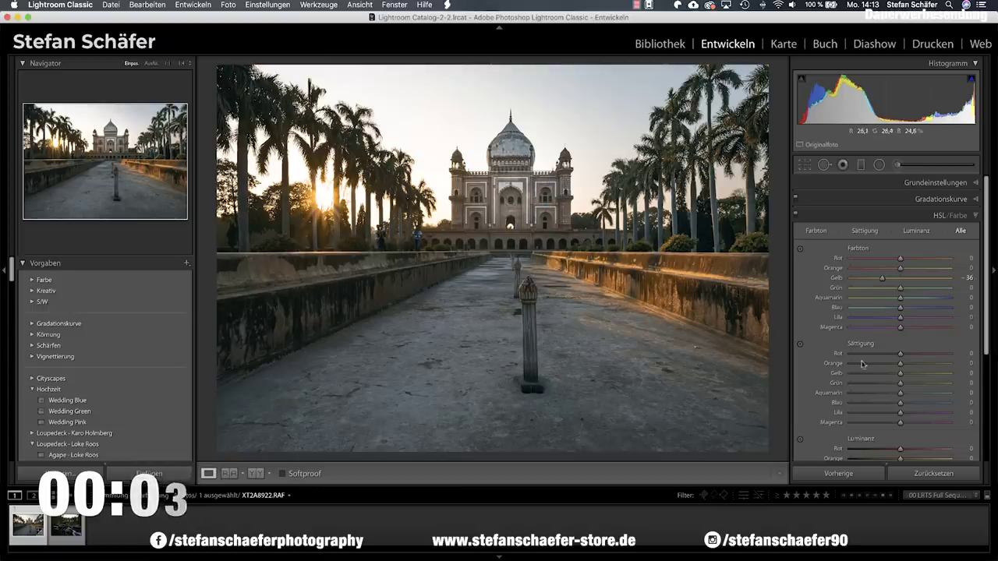
# Sharpen with Amount 89, Radius 1.0, Detail 25, Masking 40 and compare before/after
pyautogui.scroll(-5, 906, 350)
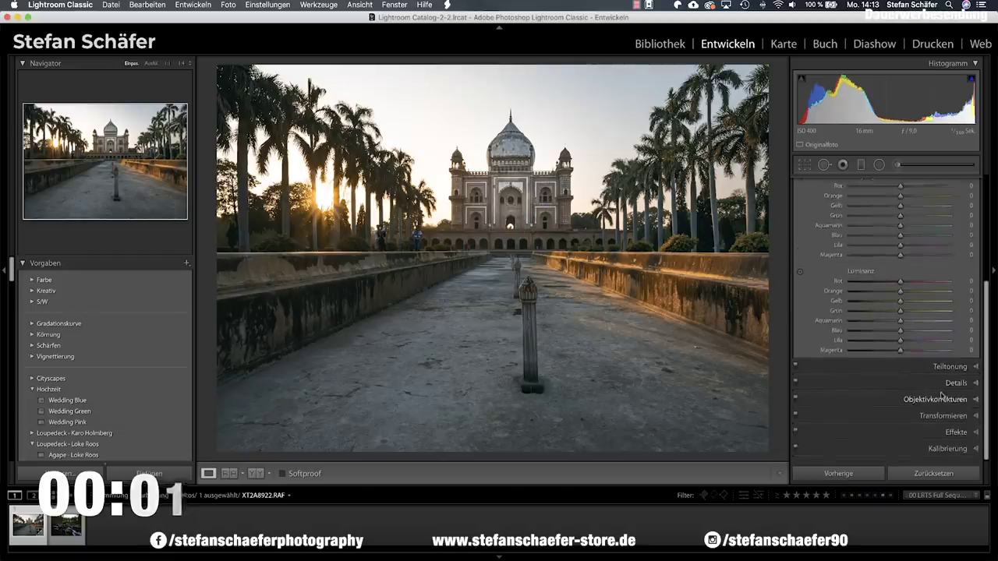
pyautogui.click(949, 384)
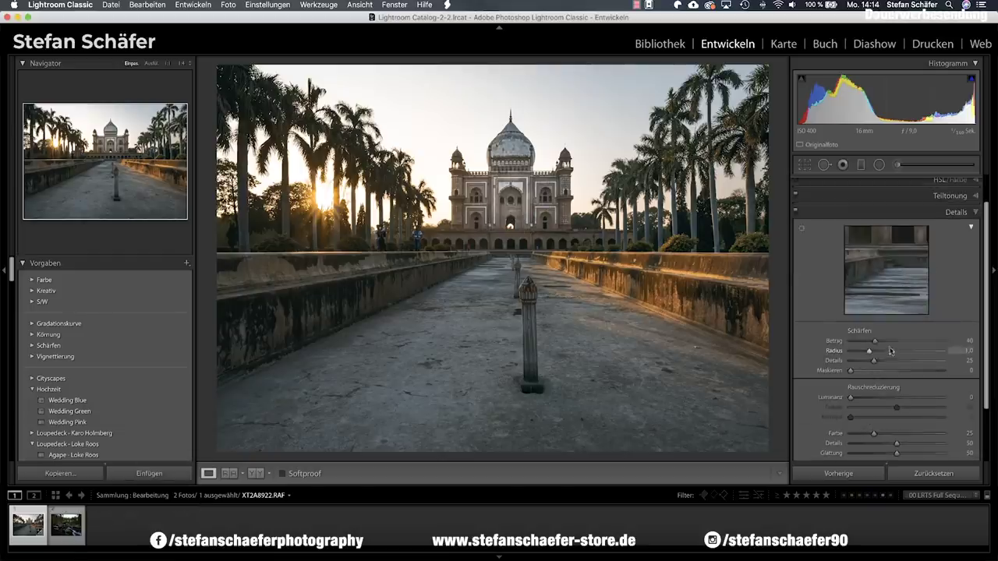
pyautogui.moveTo(875, 343); pyautogui.dragTo(901, 344)
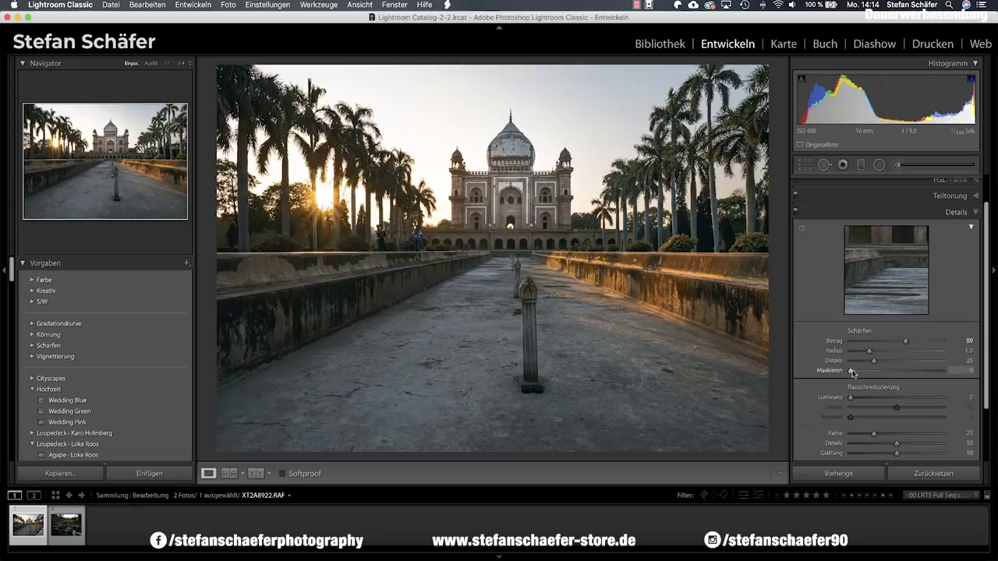
pyautogui.keyDown('alt'); pyautogui.moveTo(851, 372); pyautogui.dragTo(887, 372); pyautogui.keyUp('alt')
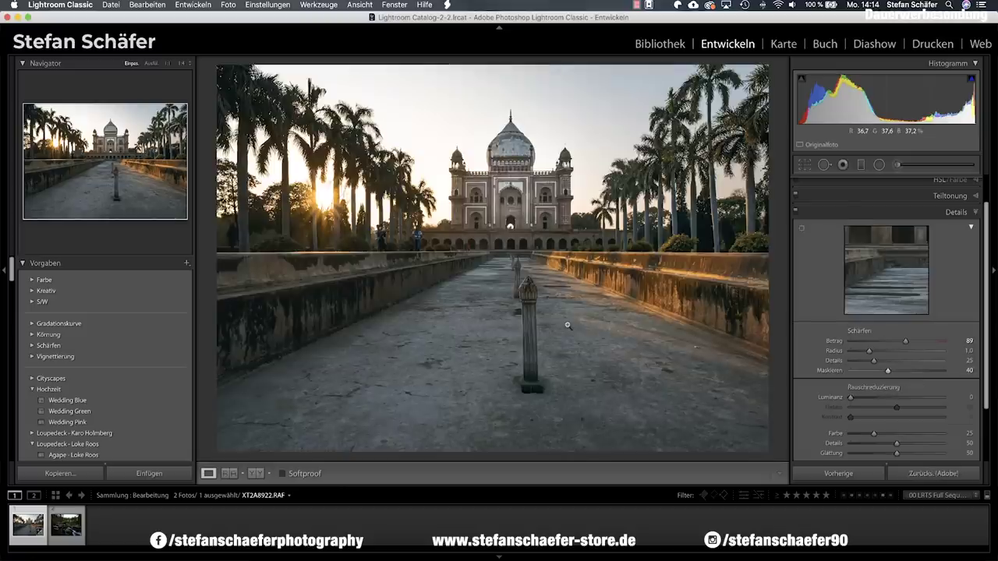
pyautogui.press('\\')
pyautogui.press('\\')
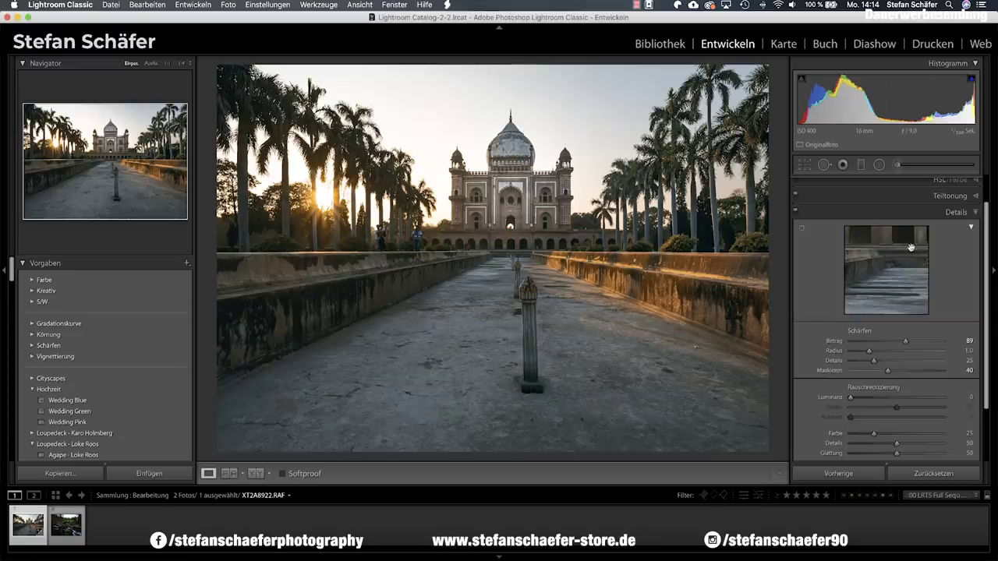
pyautogui.scroll(-3, 935, 351)
# Add a post-crop vignette with Amount -15 and Highlights 81
pyautogui.click(953, 432)
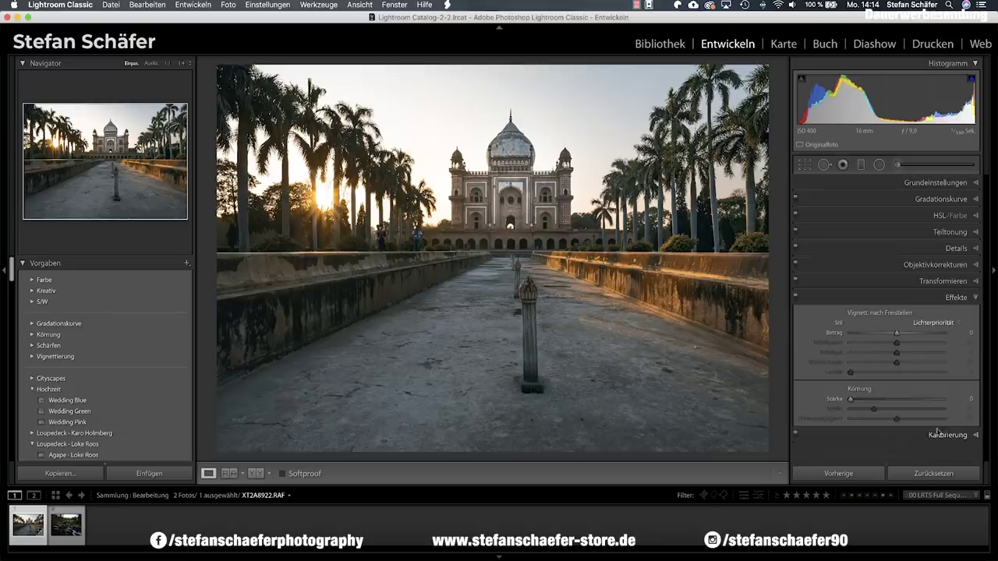
pyautogui.moveTo(893, 335); pyautogui.dragTo(888, 337)
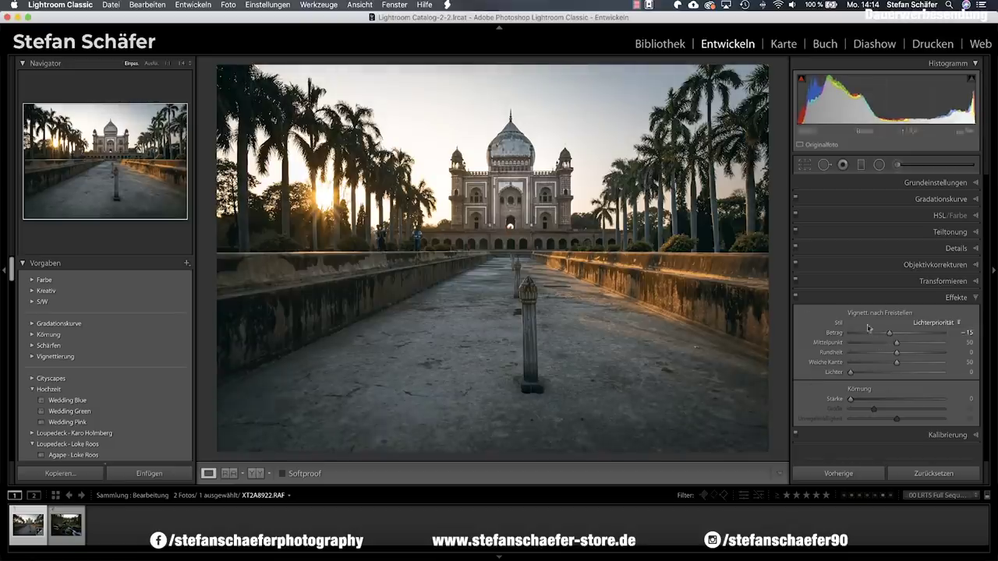
pyautogui.moveTo(851, 373); pyautogui.dragTo(926, 376)
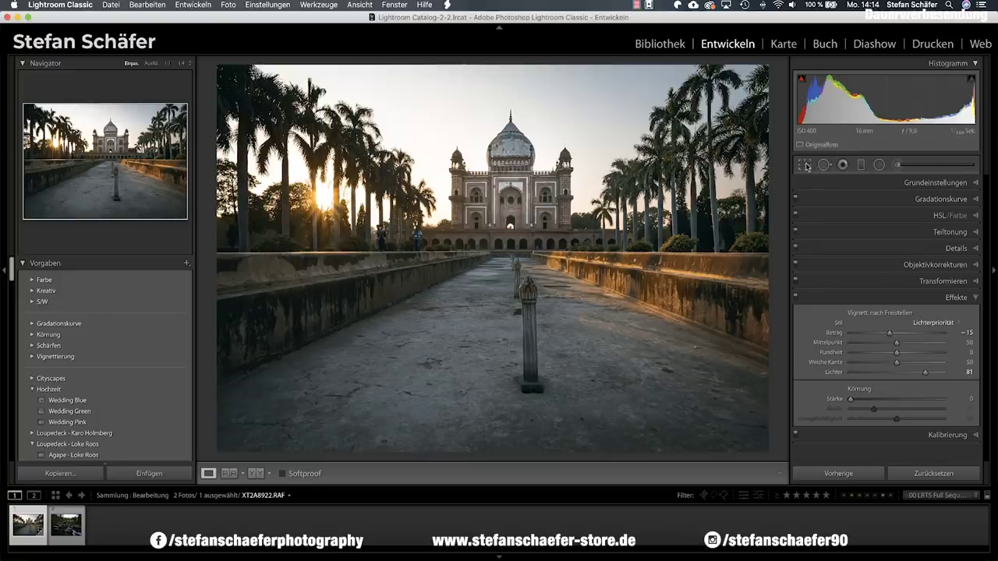
# Crop the palace photo in slightly and reposition it so the dome and path stay centred
pyautogui.click(806, 166)
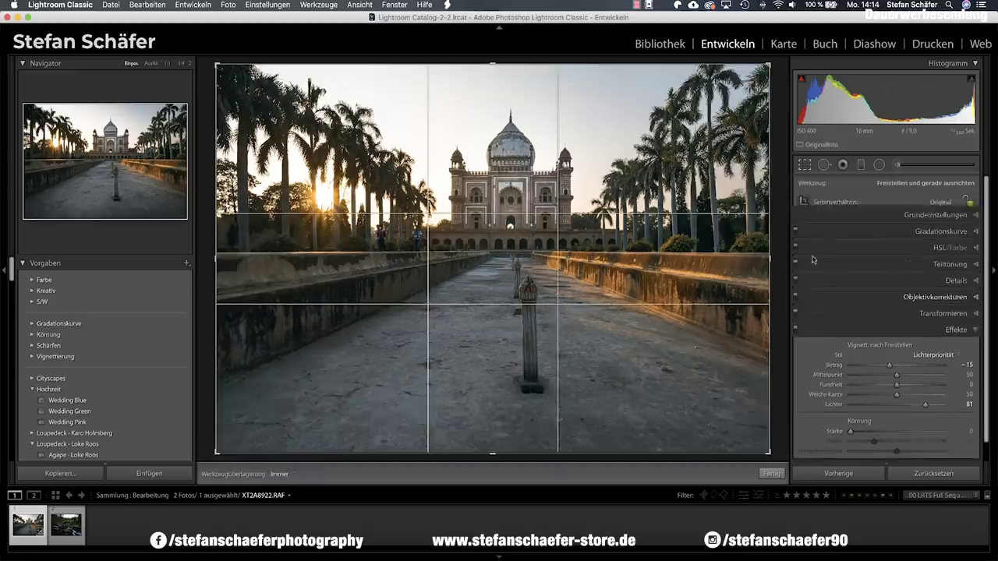
pyautogui.moveTo(492, 452); pyautogui.dragTo(492, 434)
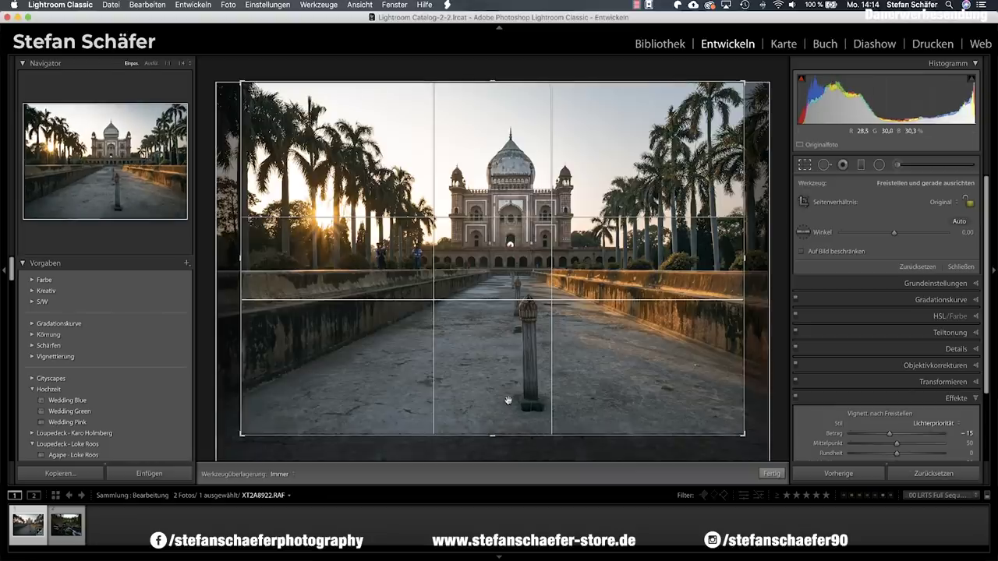
pyautogui.moveTo(508, 400); pyautogui.dragTo(489, 400)
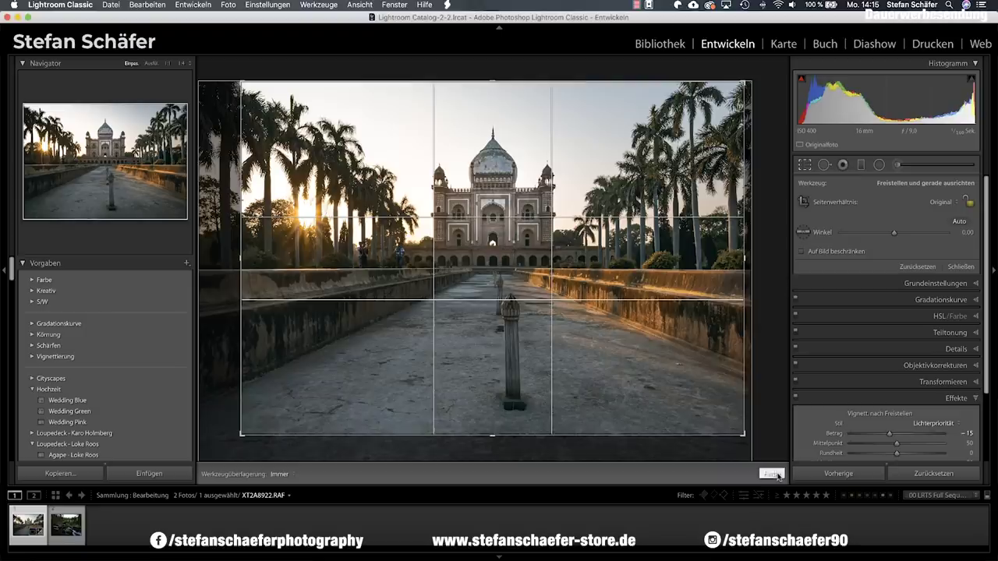
pyautogui.press('Return')
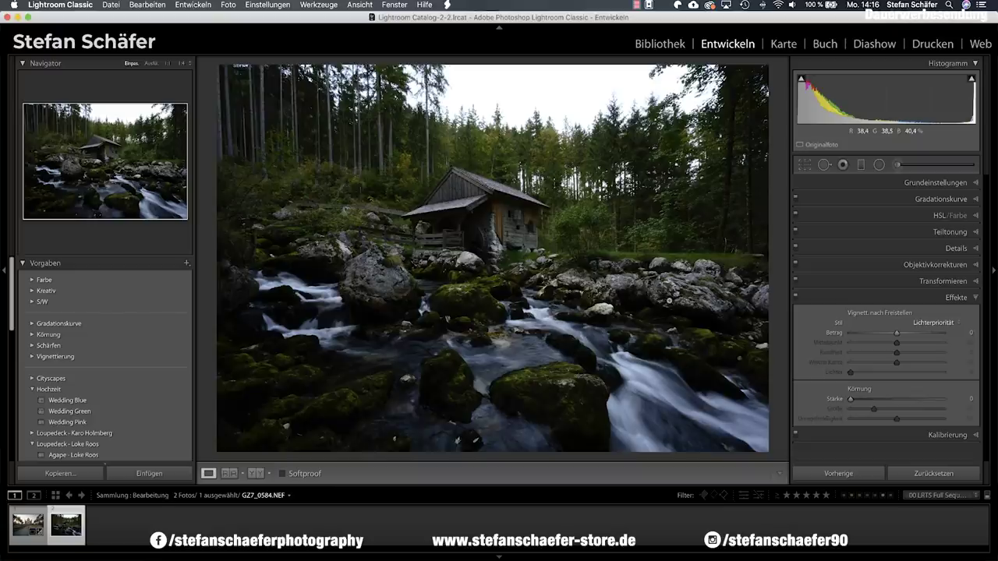
# Set Shadows +60, Highlights -46 and Contrast +15 in the Basic panel
pyautogui.click(913, 184)
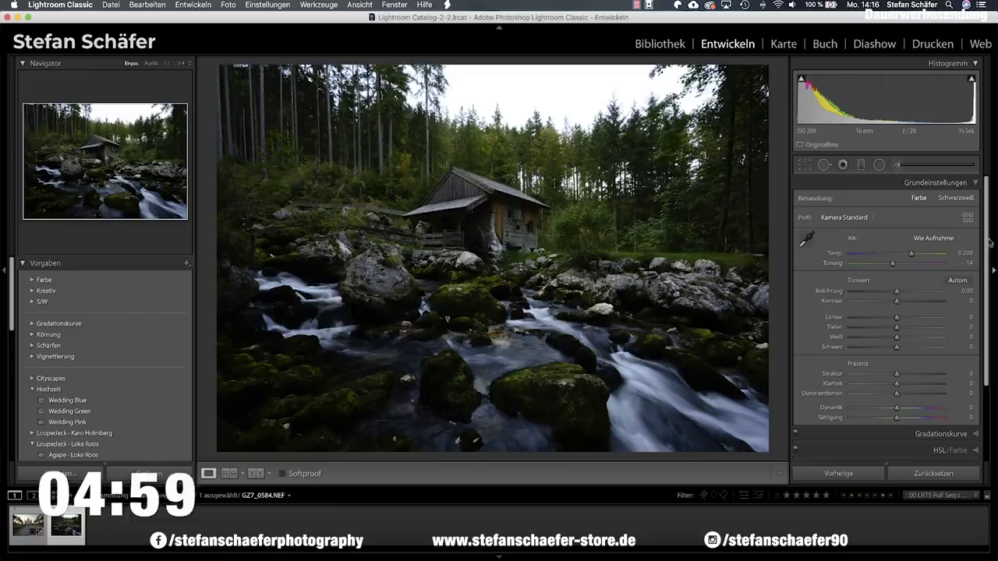
pyautogui.moveTo(897, 327); pyautogui.dragTo(925, 329)
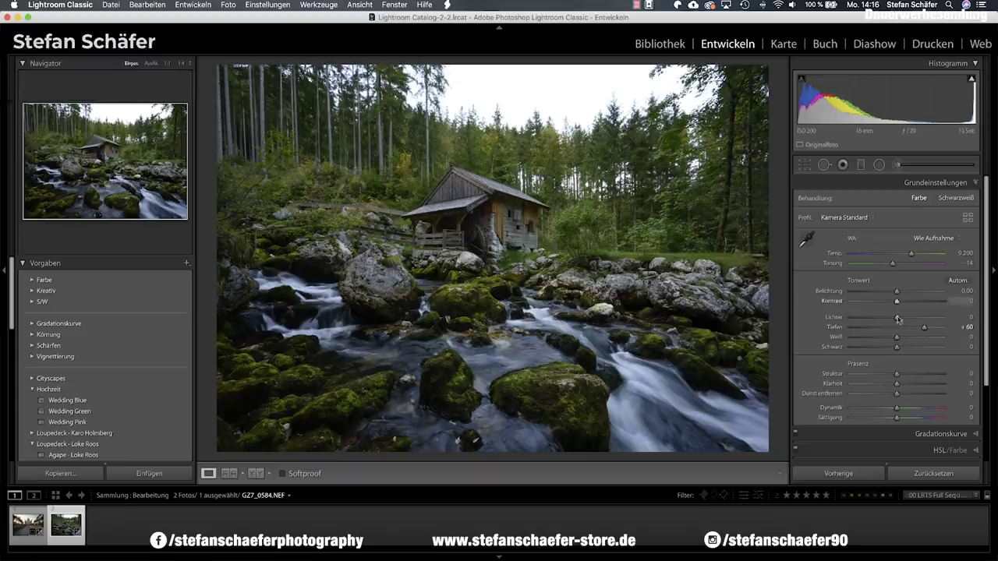
pyautogui.moveTo(897, 319); pyautogui.dragTo(875, 321)
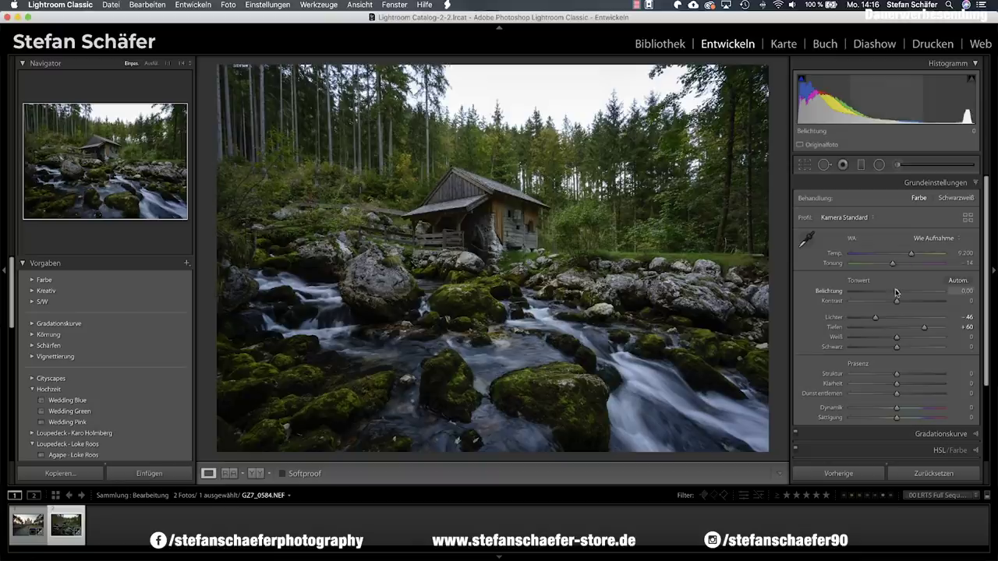
pyautogui.moveTo(897, 301); pyautogui.dragTo(904, 303)
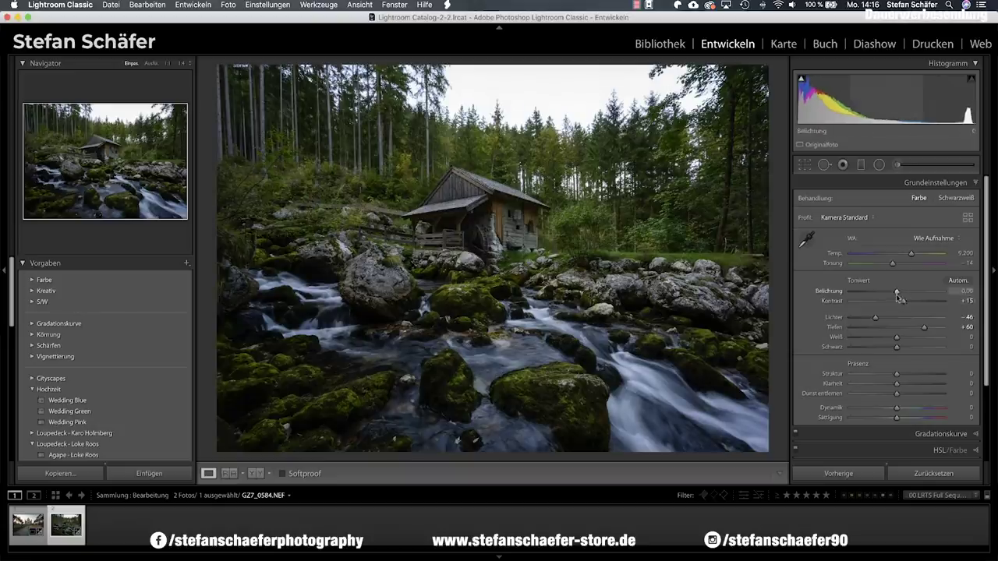
# Set Temp 11,384, Clarity +10, Dehaze -5 and Saturation -10
pyautogui.moveTo(911, 253); pyautogui.dragTo(917, 255)
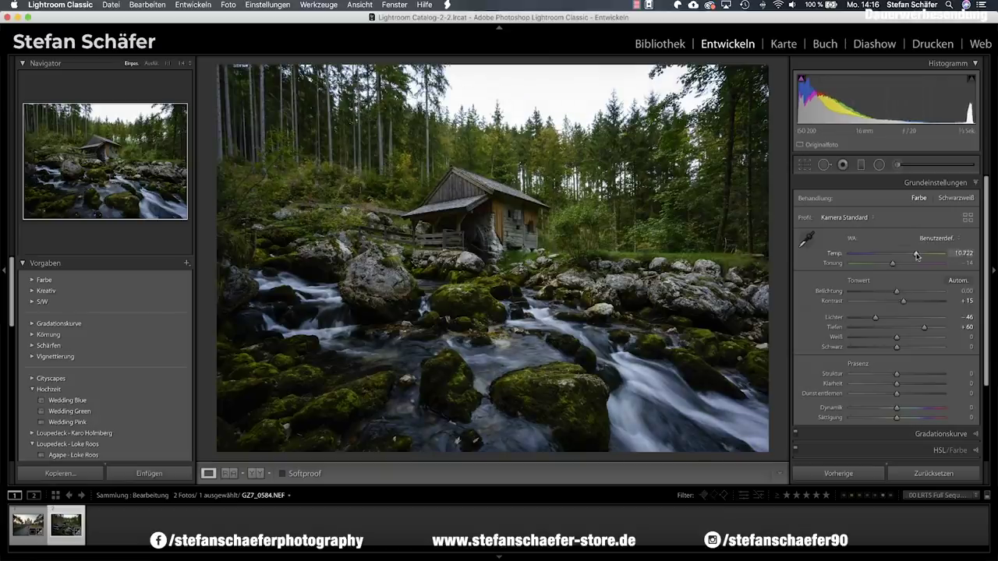
pyautogui.moveTo(917, 256)
pyautogui.mouseDown()
pyautogui.moveTo(905, 257)
pyautogui.moveTo(919, 256)
pyautogui.mouseUp()
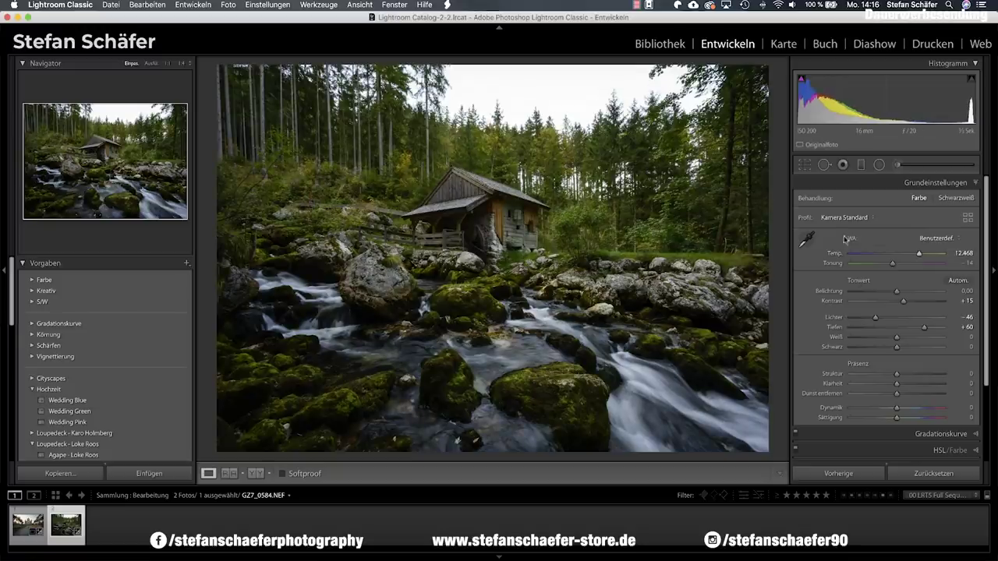
pyautogui.moveTo(920, 256); pyautogui.dragTo(918, 257)
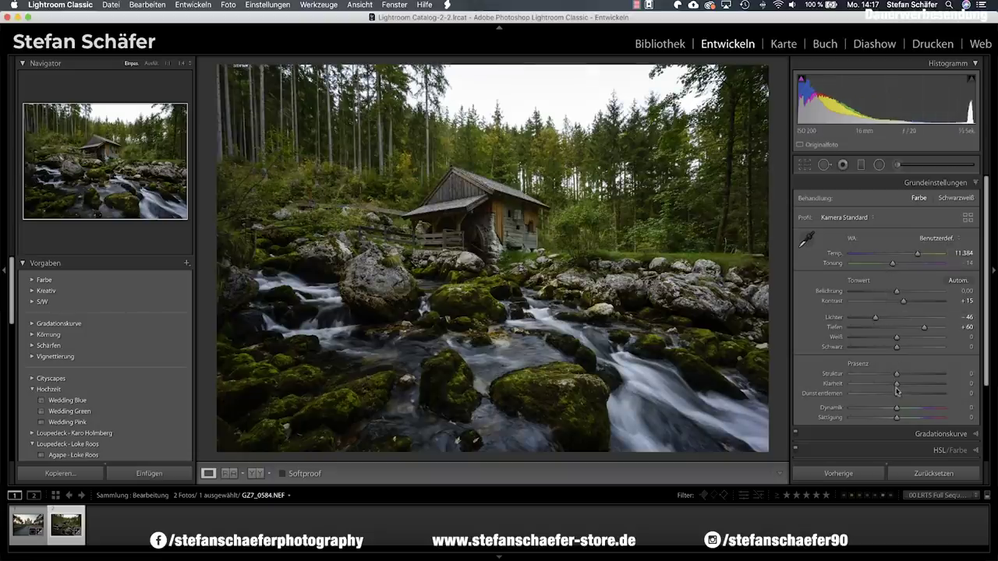
pyautogui.moveTo(896, 384)
pyautogui.mouseDown()
pyautogui.moveTo(914, 385)
pyautogui.moveTo(902, 388)
pyautogui.mouseUp()
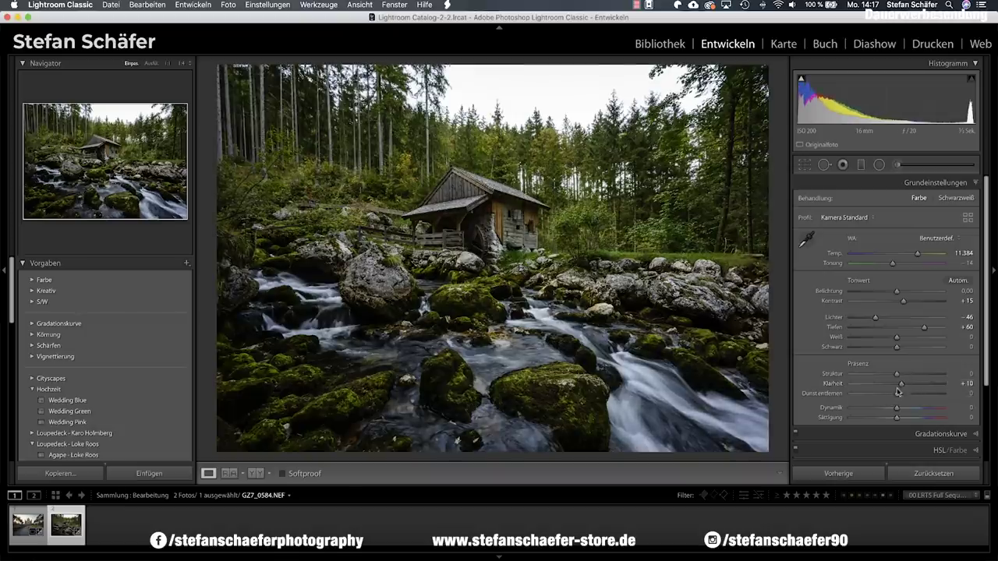
pyautogui.moveTo(900, 396); pyautogui.dragTo(895, 397)
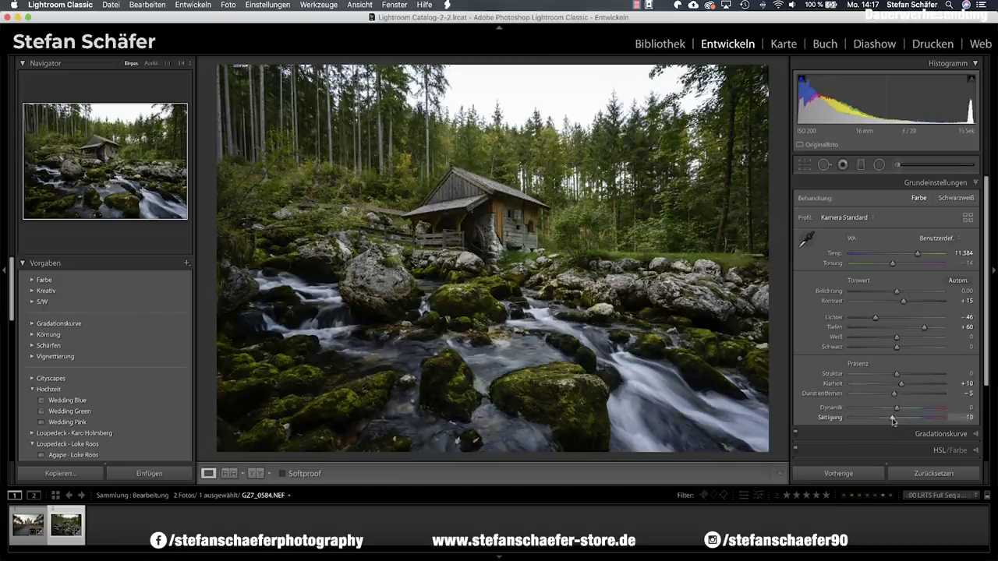
# On the Blue tone curve, lift the black point and add shadow and midtone points
pyautogui.scroll(-1, 904, 354)
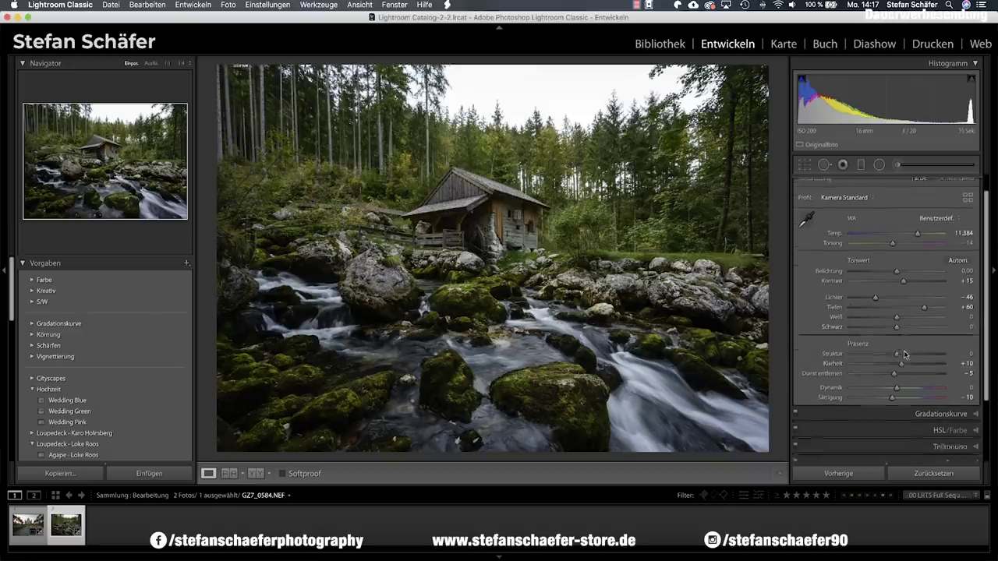
pyautogui.scroll(-3, 904, 354)
pyautogui.click(930, 364)
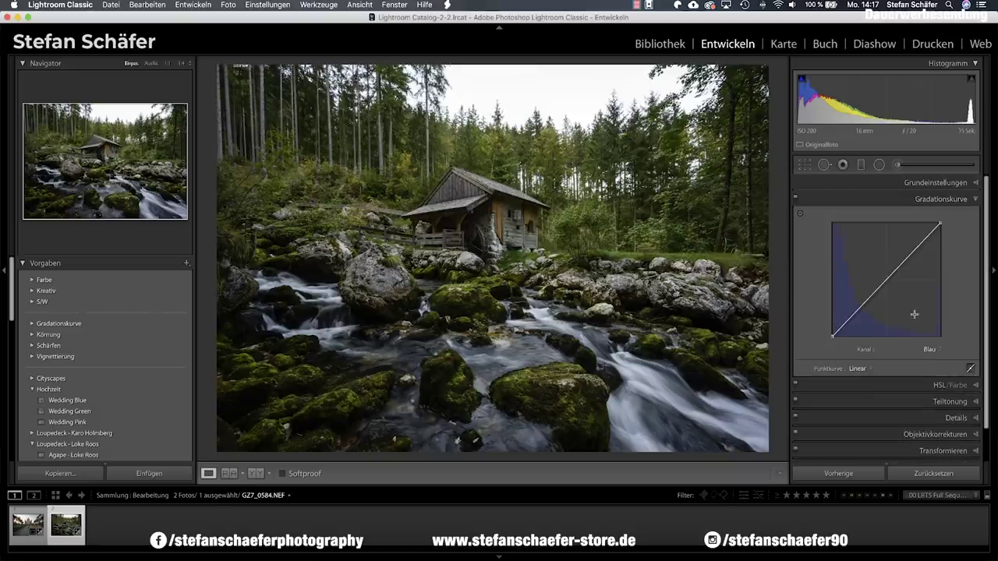
pyautogui.moveTo(832, 338); pyautogui.dragTo(831, 336)
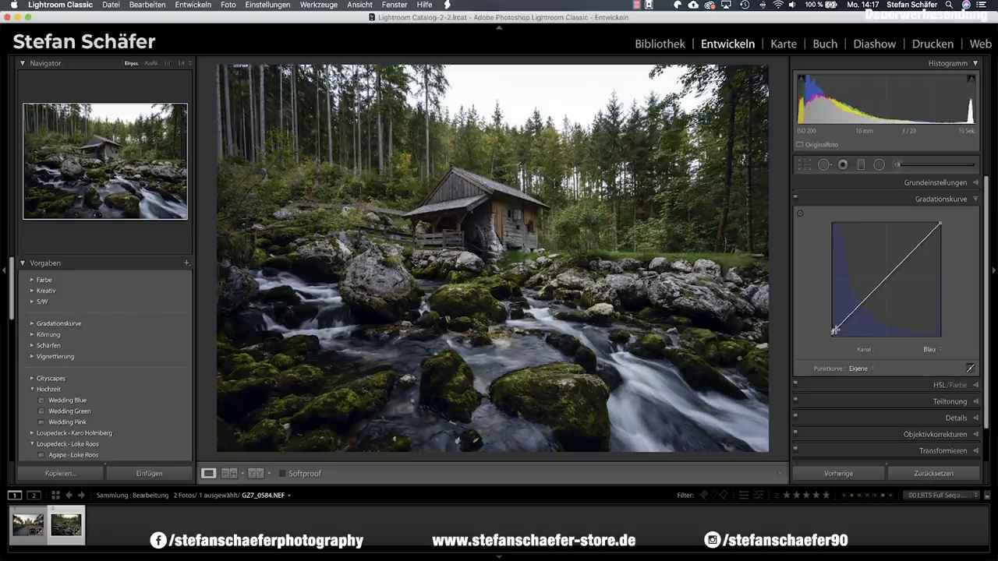
pyautogui.click(847, 323)
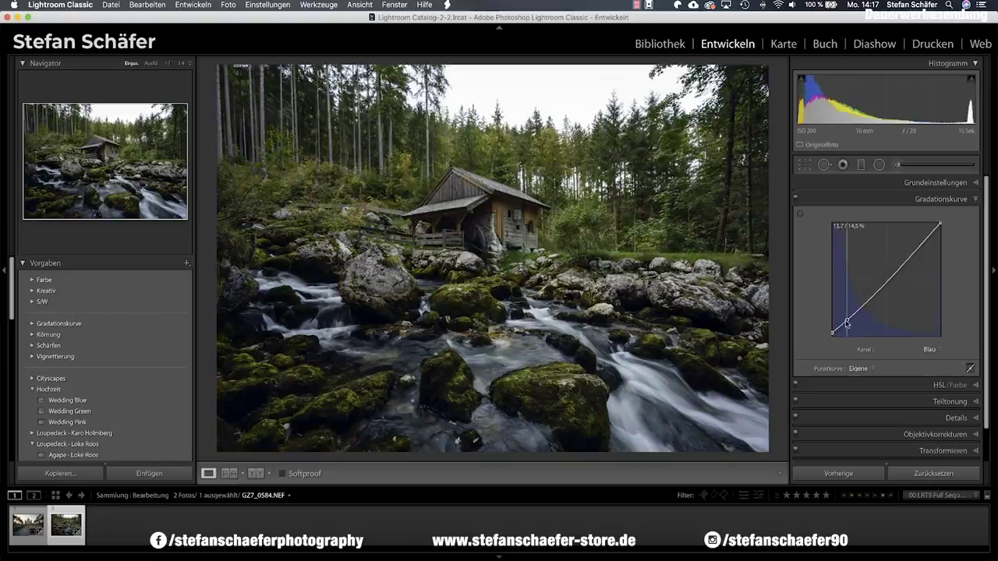
pyautogui.moveTo(847, 323); pyautogui.dragTo(846, 323)
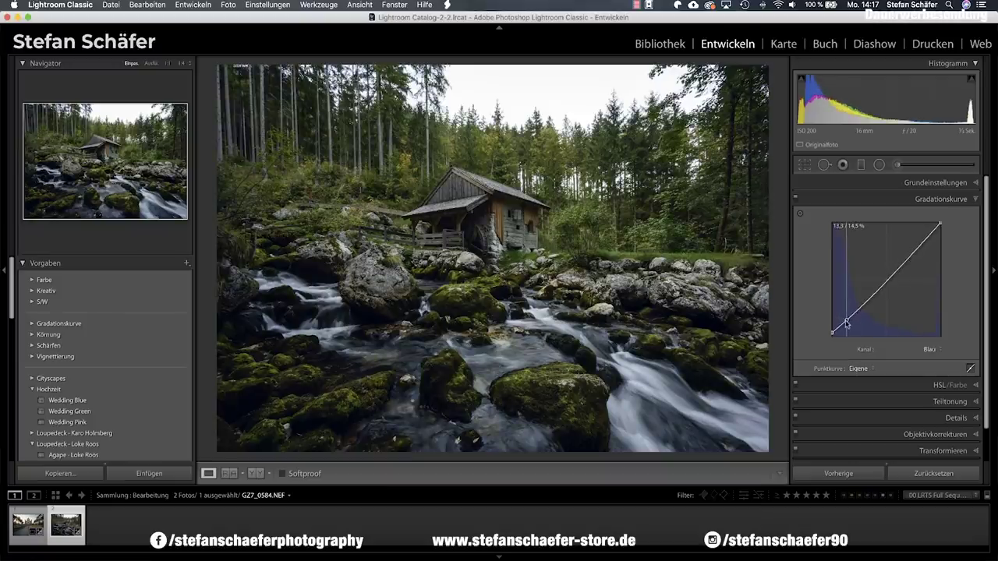
pyautogui.moveTo(889, 278); pyautogui.dragTo(891, 278)
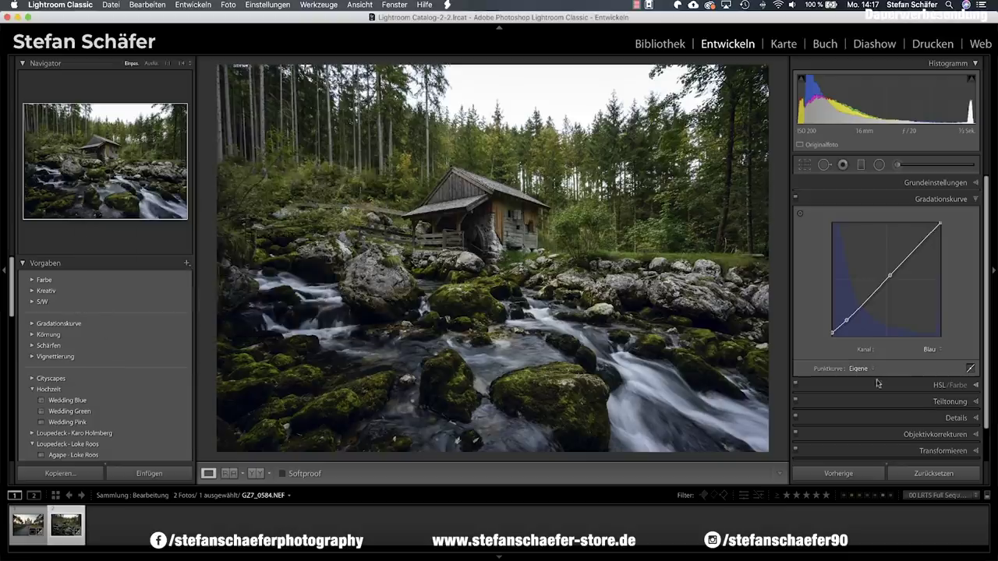
# Set HSL hue Yellow +30 and Green +14, and Green saturation -50
pyautogui.click(938, 386)
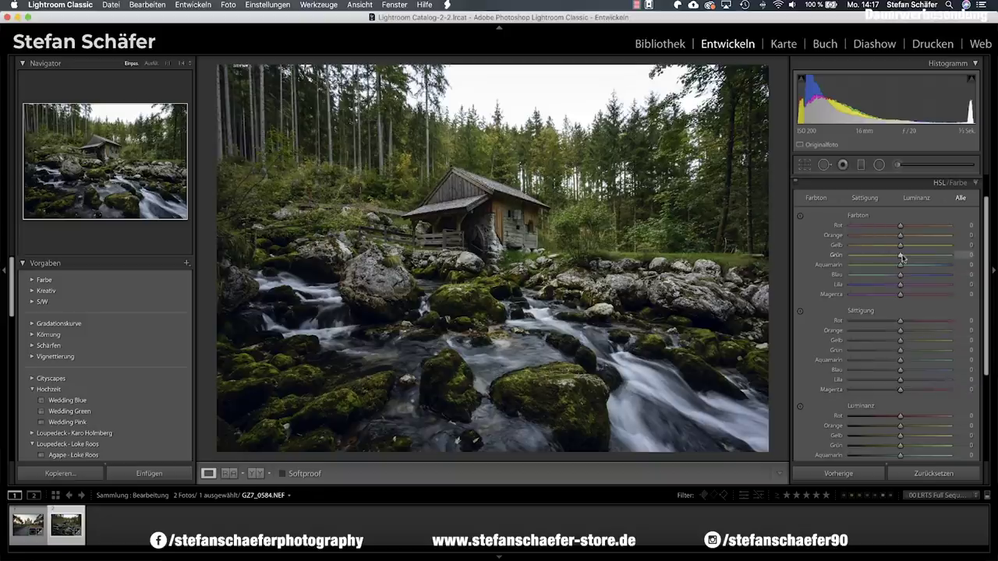
pyautogui.moveTo(902, 258)
pyautogui.mouseDown()
pyautogui.moveTo(927, 258)
pyautogui.moveTo(911, 258)
pyautogui.mouseUp()
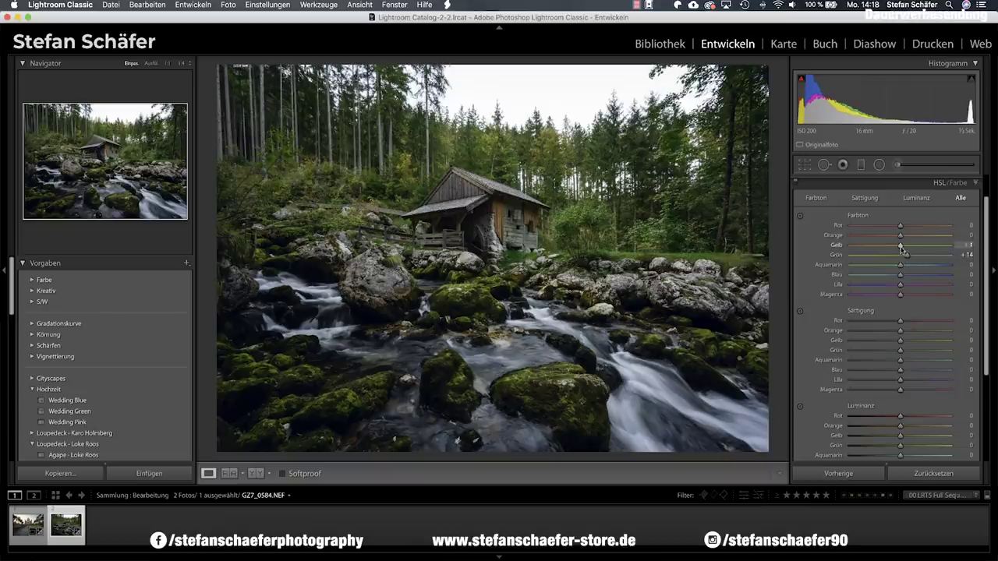
pyautogui.moveTo(906, 248); pyautogui.dragTo(919, 250)
pyautogui.click(889, 354)
pyautogui.moveTo(885, 354); pyautogui.dragTo(873, 355)
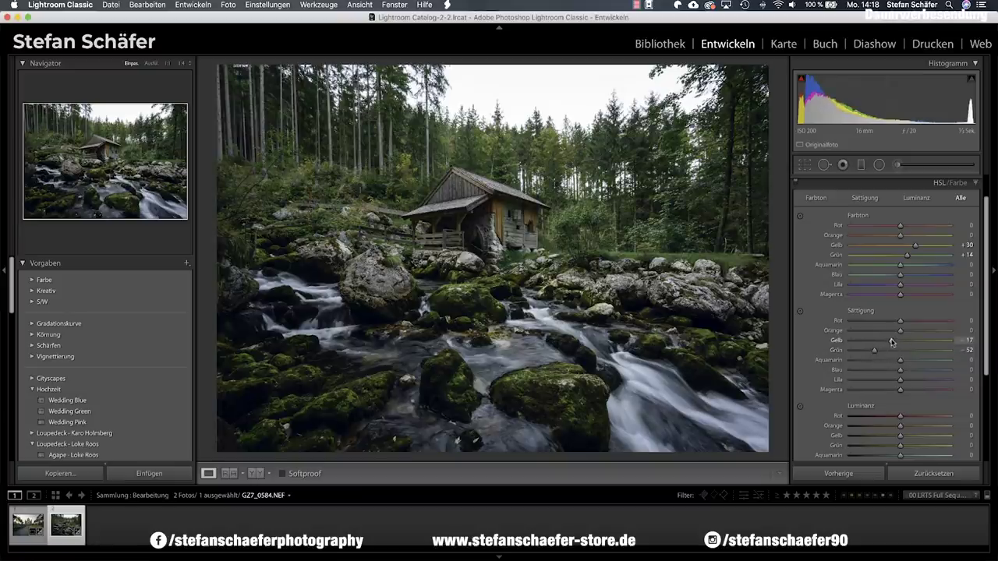
pyautogui.moveTo(895, 341)
pyautogui.mouseDown()
pyautogui.moveTo(917, 342)
pyautogui.moveTo(908, 342)
pyautogui.mouseUp()
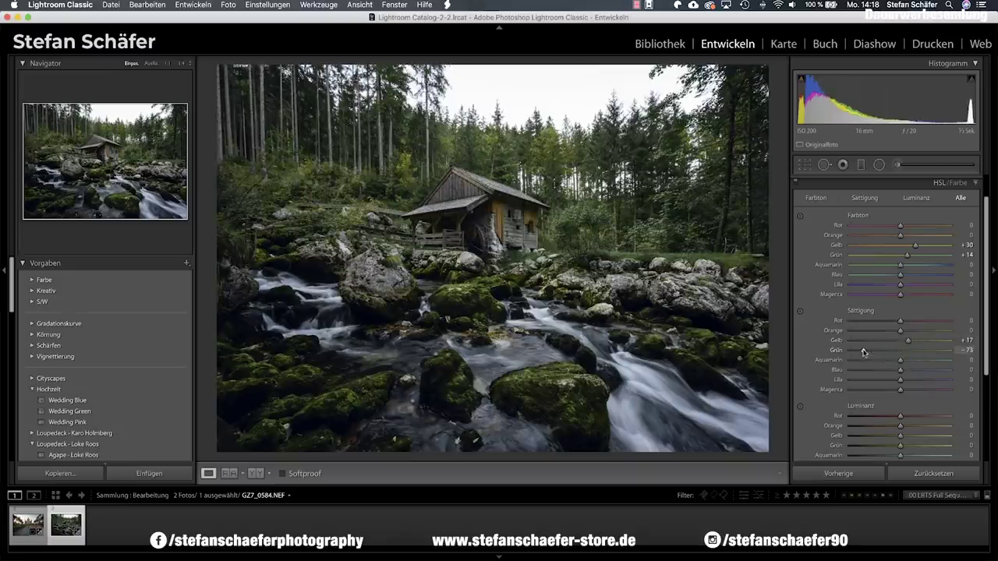
pyautogui.moveTo(908, 340); pyautogui.dragTo(902, 342)
# Darken Yellow and Green luminance to -13 and -30
pyautogui.scroll(-3, 889, 389)
pyautogui.moveTo(890, 419); pyautogui.dragTo(887, 419)
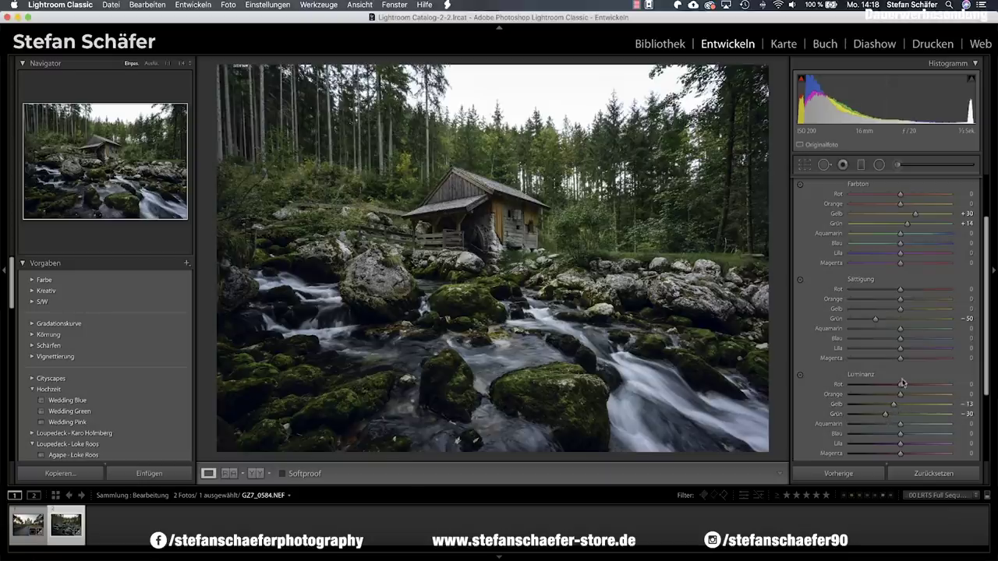
pyautogui.scroll(-5, 905, 386)
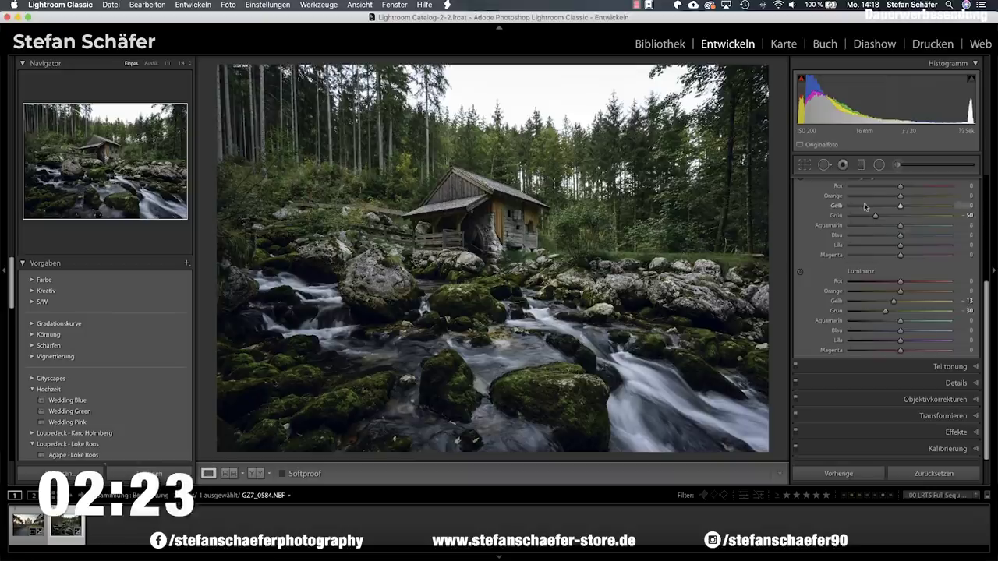
# Crop the forest hut photo in from the top-left, keeping the hut and stream in frame
pyautogui.click(800, 165)
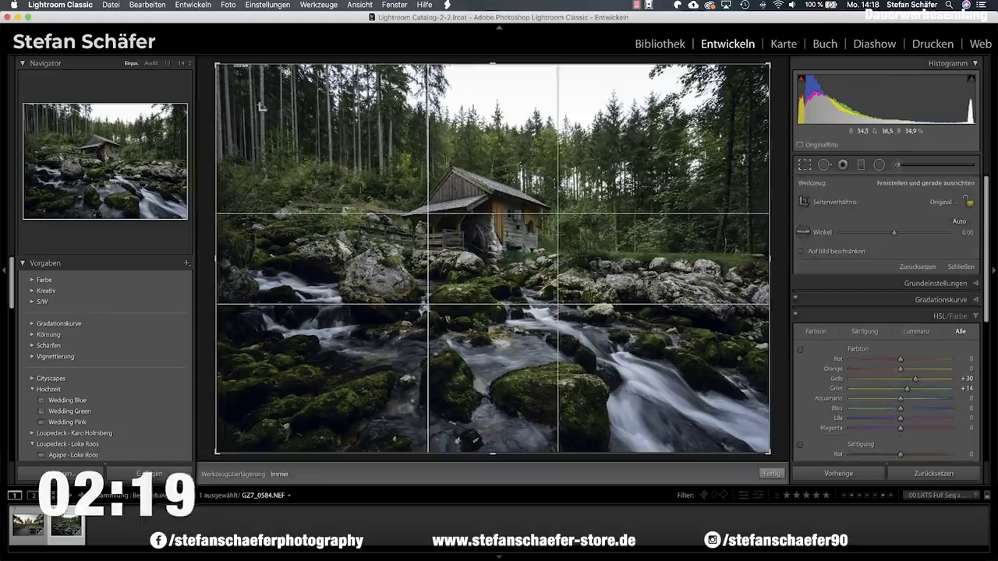
pyautogui.moveTo(216, 64); pyautogui.dragTo(252, 91)
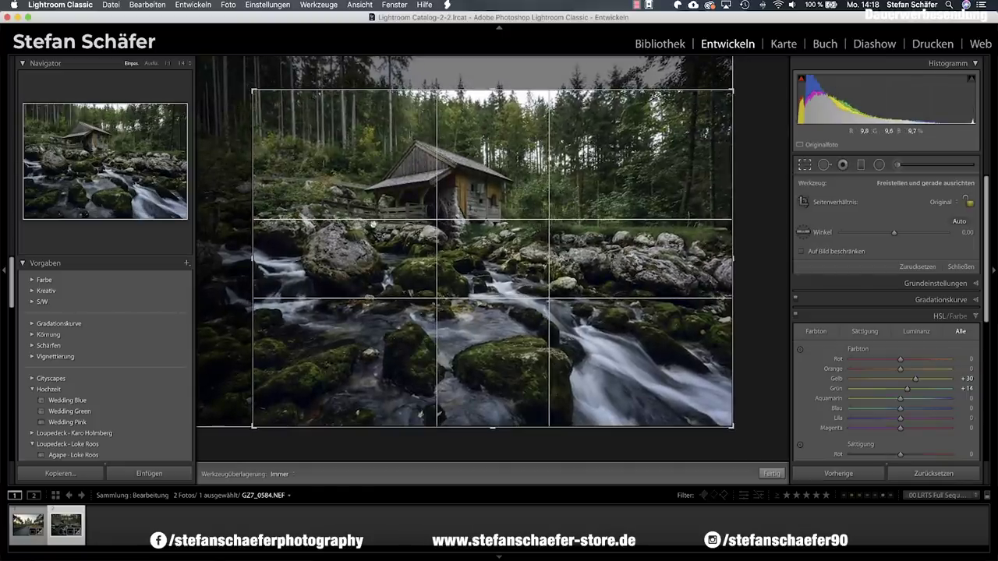
pyautogui.press('shift')
pyautogui.press('o')
pyautogui.press('o')
pyautogui.press('o')
pyautogui.press('o')
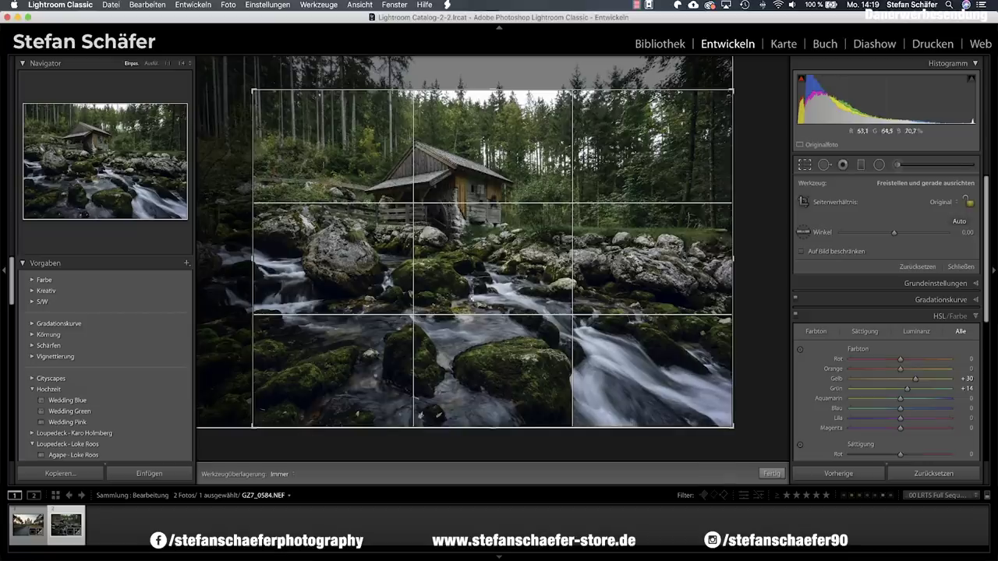
pyautogui.press('Return')
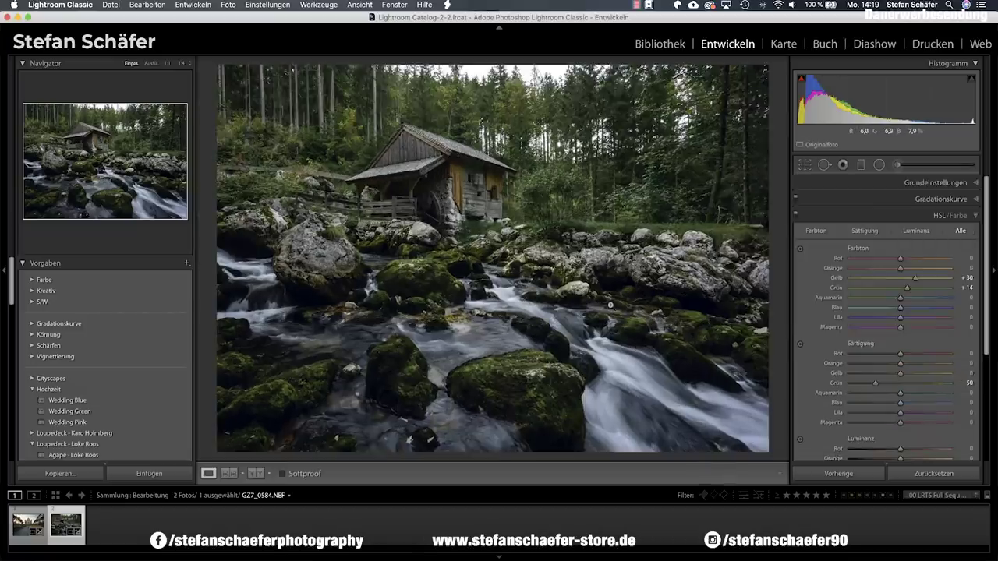
# Set sharpening Amount 81 with Masking 43
pyautogui.scroll(-5, 912, 374)
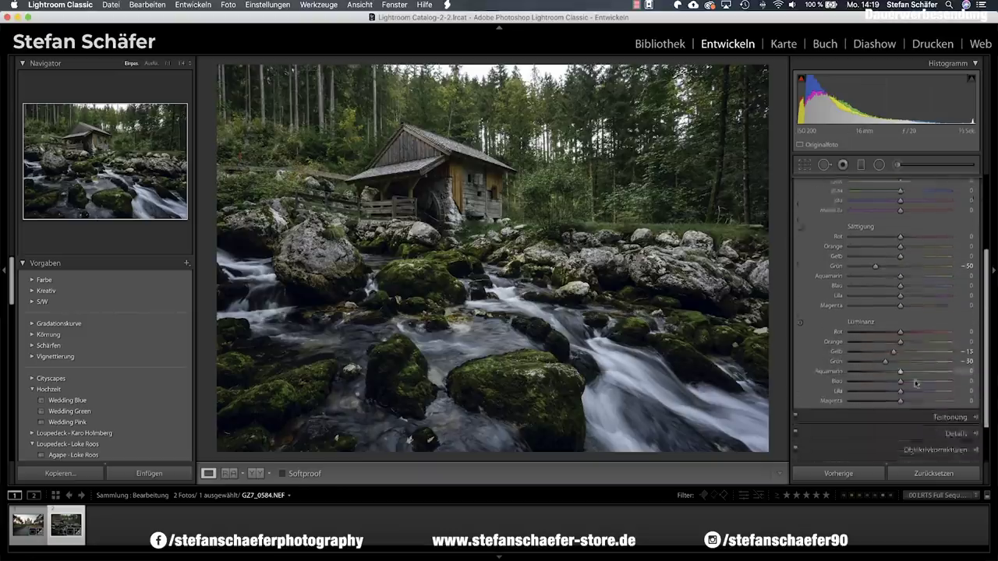
pyautogui.scroll(-3, 916, 382)
pyautogui.click(946, 391)
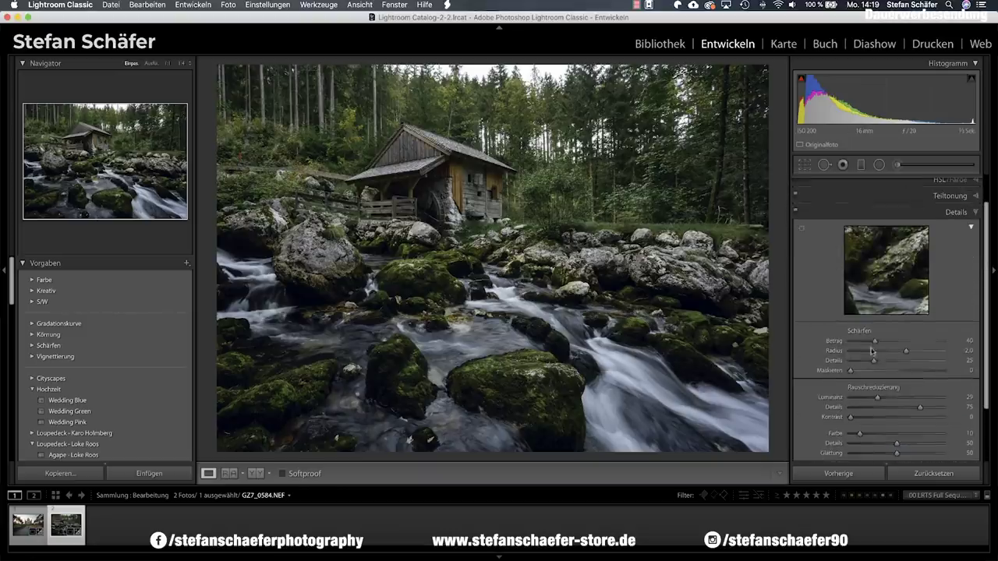
pyautogui.moveTo(898, 342); pyautogui.dragTo(879, 352)
pyautogui.moveTo(852, 374); pyautogui.dragTo(891, 373)
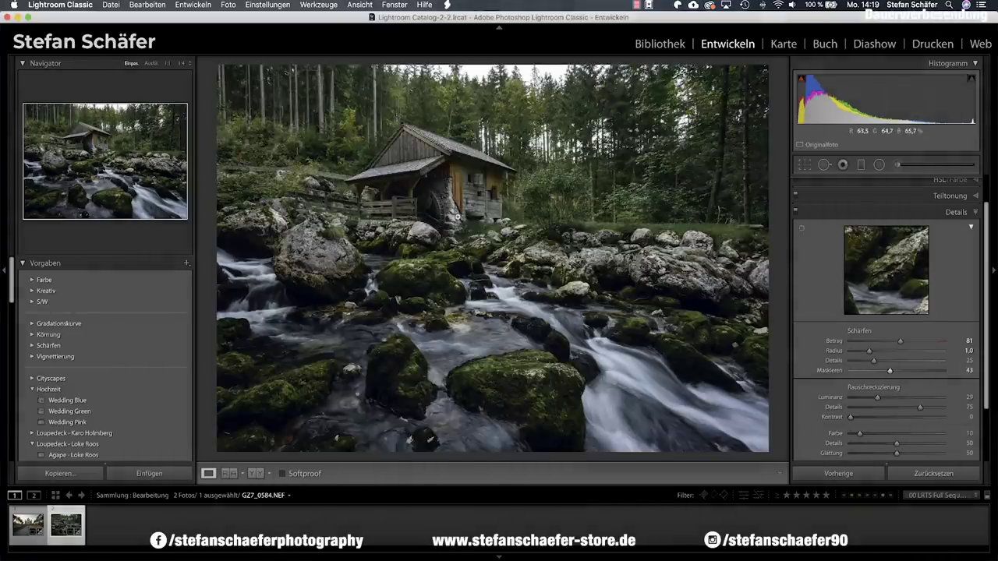
# Darken the corners with a -13 post-crop vignette and select the Adjustment Brush
pyautogui.scroll(-2, 876, 359)
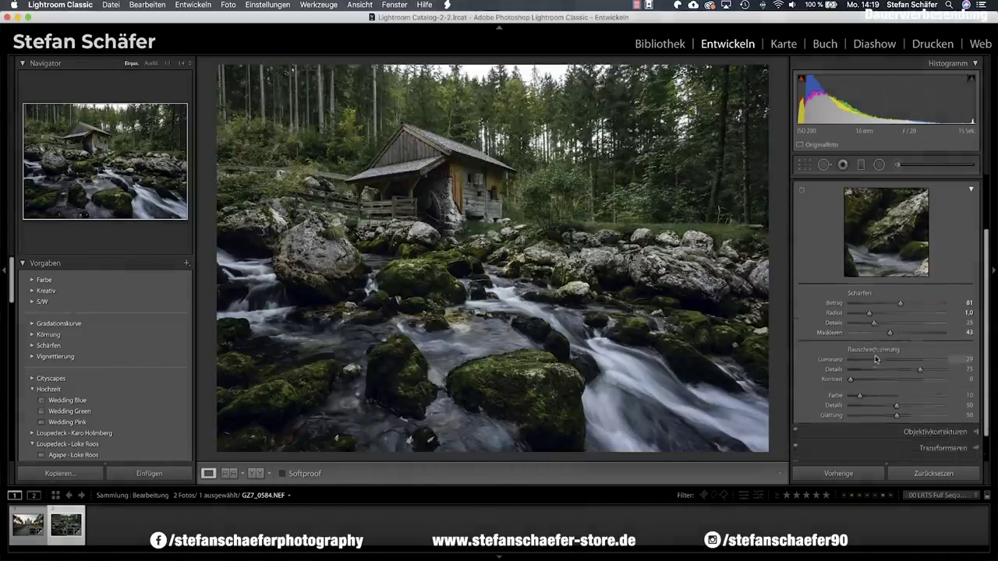
pyautogui.scroll(-4, 875, 359)
pyautogui.click(955, 440)
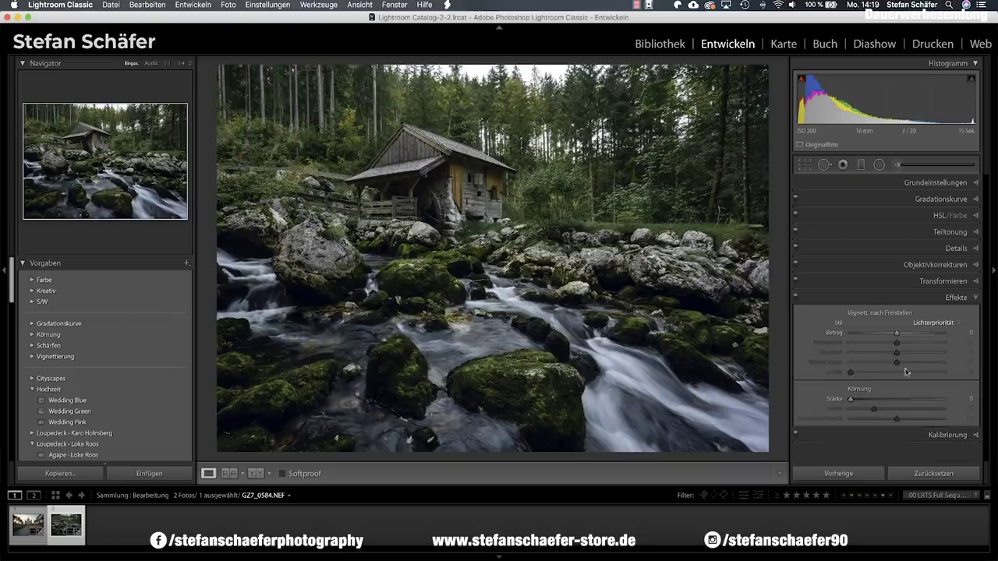
pyautogui.moveTo(897, 336); pyautogui.dragTo(890, 335)
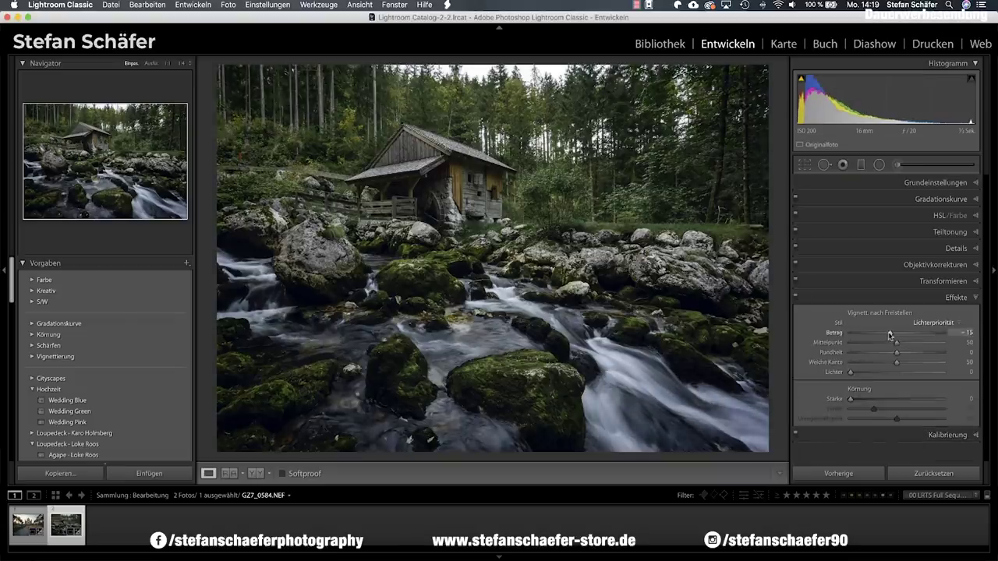
pyautogui.click(900, 164)
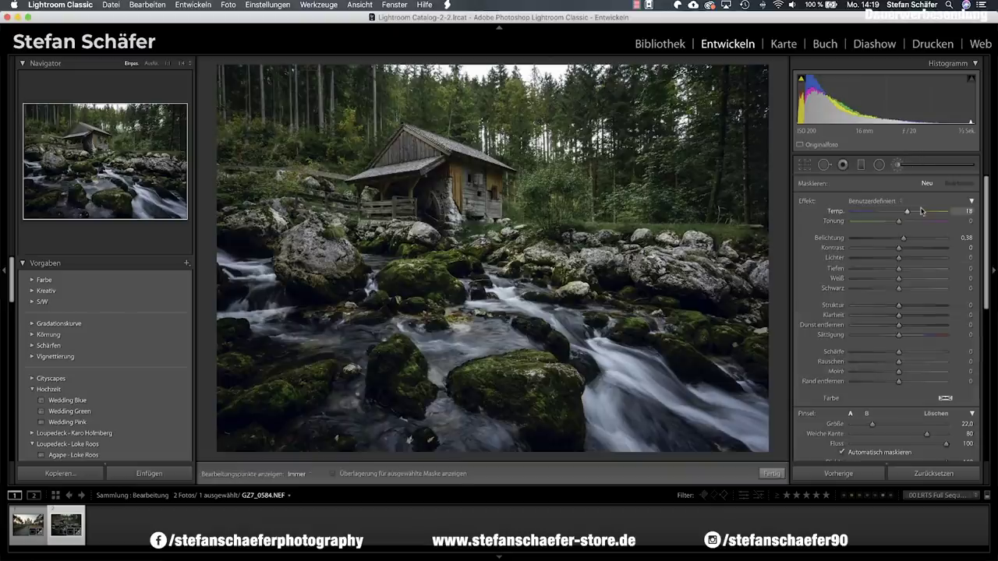
# Reset the brush effects, raise brush exposure and paint over the rushing water
pyautogui.press('alt')
pyautogui.keyDown('alt'); pyautogui.click(810, 205); pyautogui.keyUp('alt')
pyautogui.moveTo(898, 238); pyautogui.dragTo(907, 240)
pyautogui.press('h')
pyautogui.moveTo(618, 369); pyautogui.dragTo(741, 421)
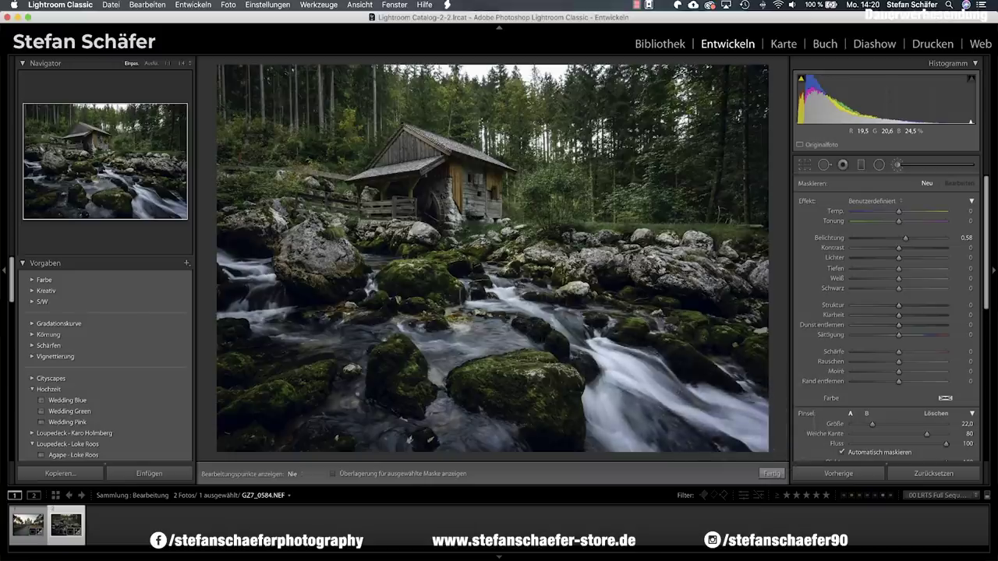
# Select the painted stream adjustment and toggle its edit pins to check it
pyautogui.press('h')
pyautogui.click(408, 288)
pyautogui.press('h')
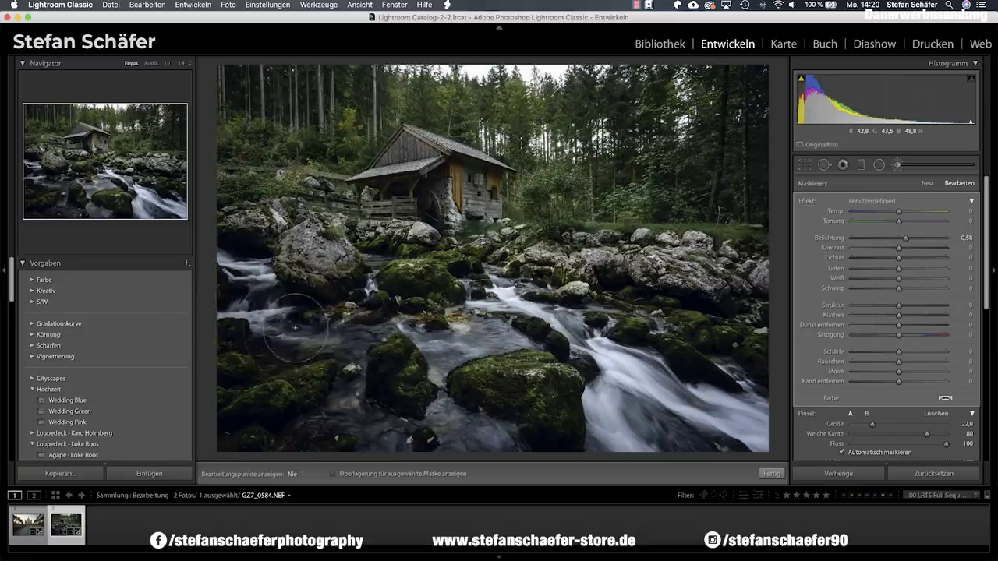
pyautogui.press('h')
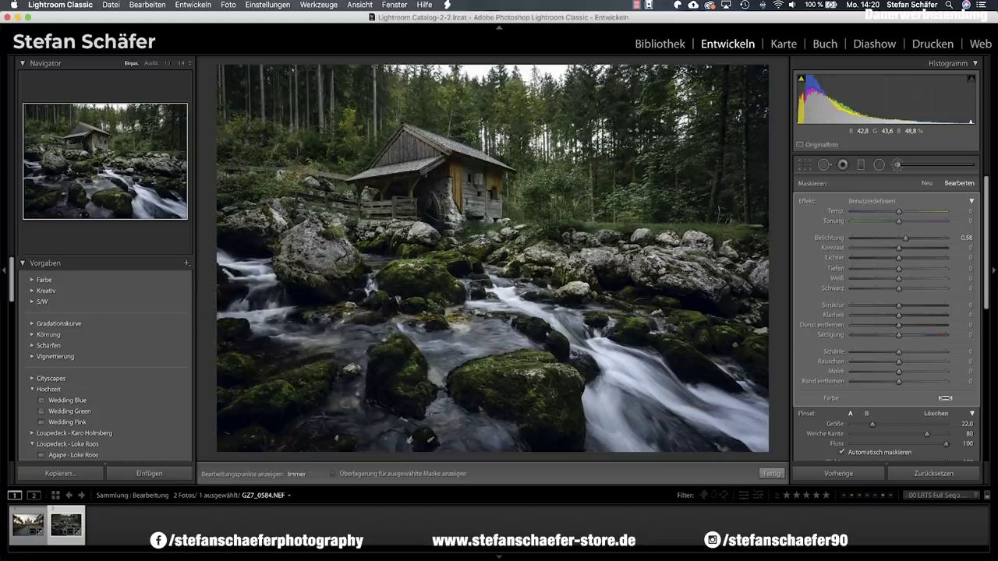
pyautogui.press('h')
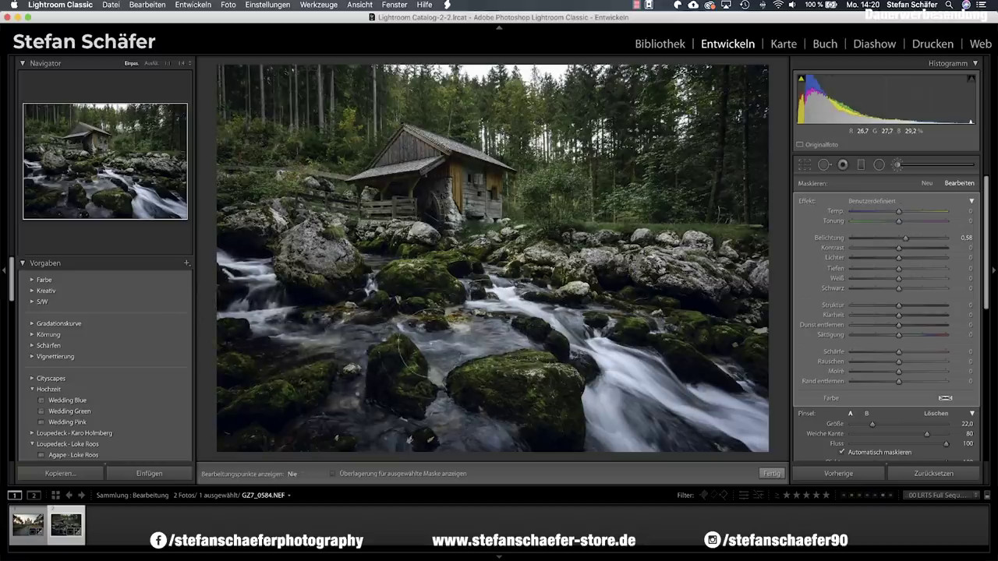
pyautogui.press('h')
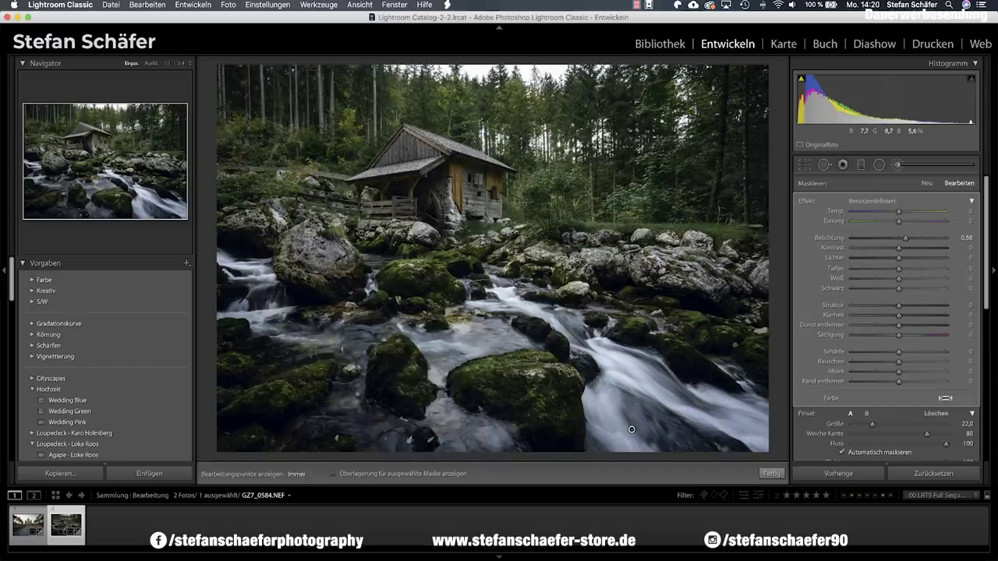
pyautogui.press('h')
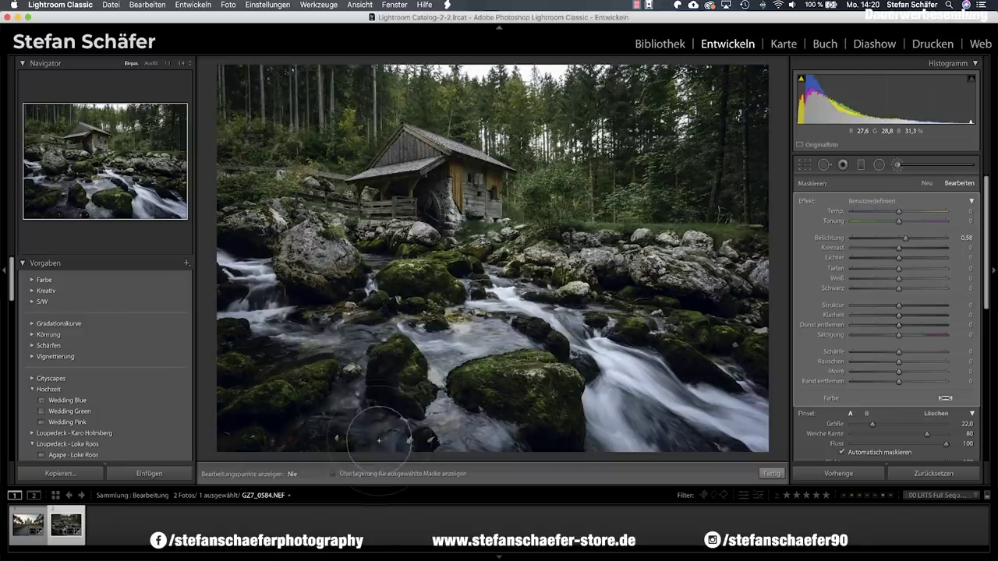
pyautogui.press('h')
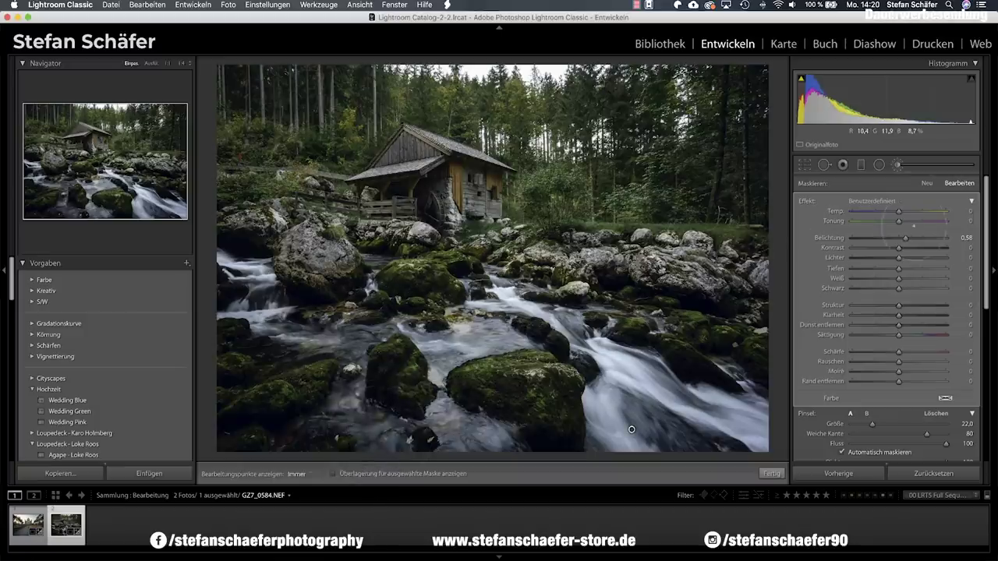
# Set the brushed stream area to exposure 0.41, contrast 28 and clarity 23
pyautogui.moveTo(903, 241); pyautogui.dragTo(903, 242)
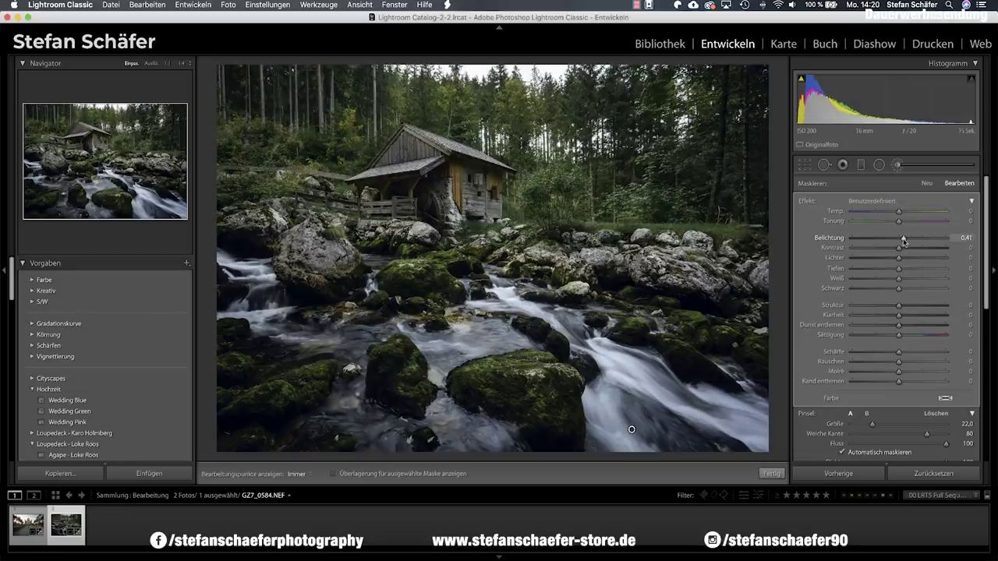
pyautogui.click(913, 248)
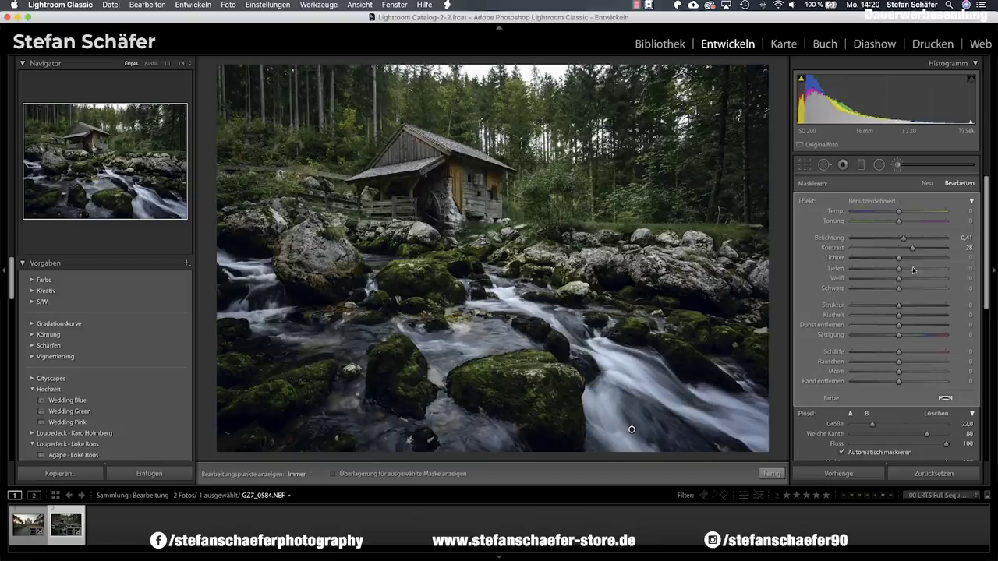
pyautogui.click(909, 315)
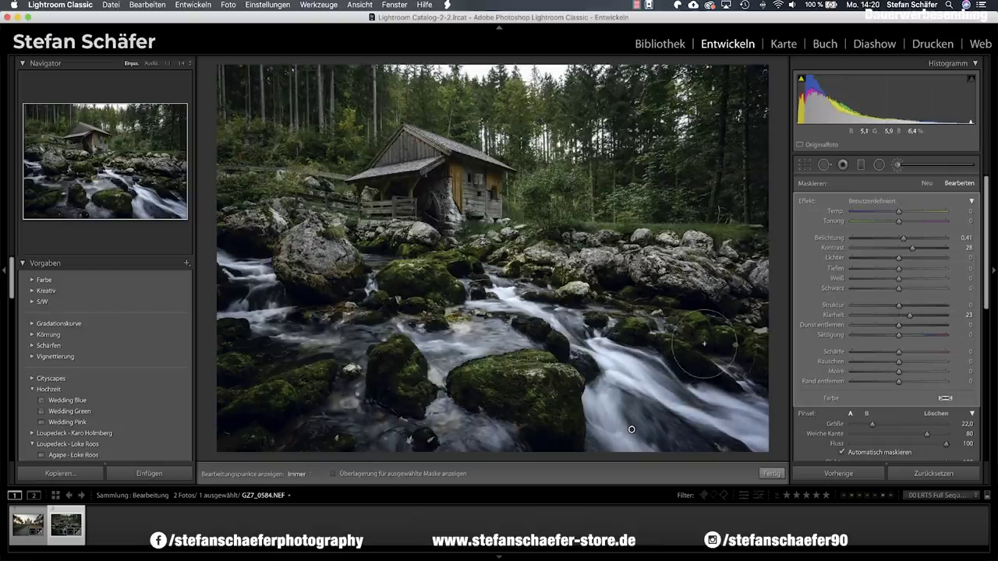
# Finish the brush and raise the global Basic exposure to +0.25
pyautogui.click(773, 474)
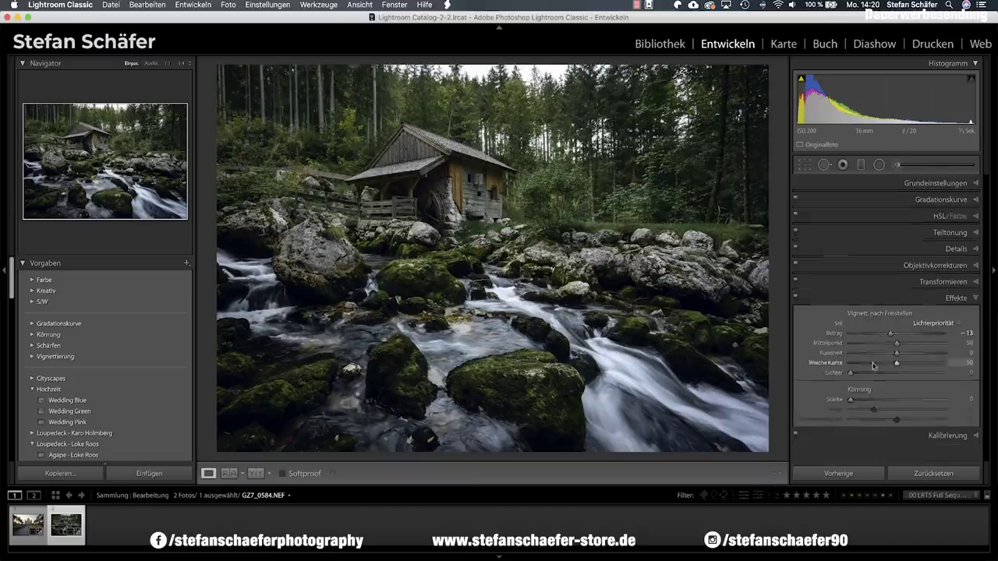
pyautogui.click(920, 184)
pyautogui.moveTo(897, 291); pyautogui.dragTo(900, 292)
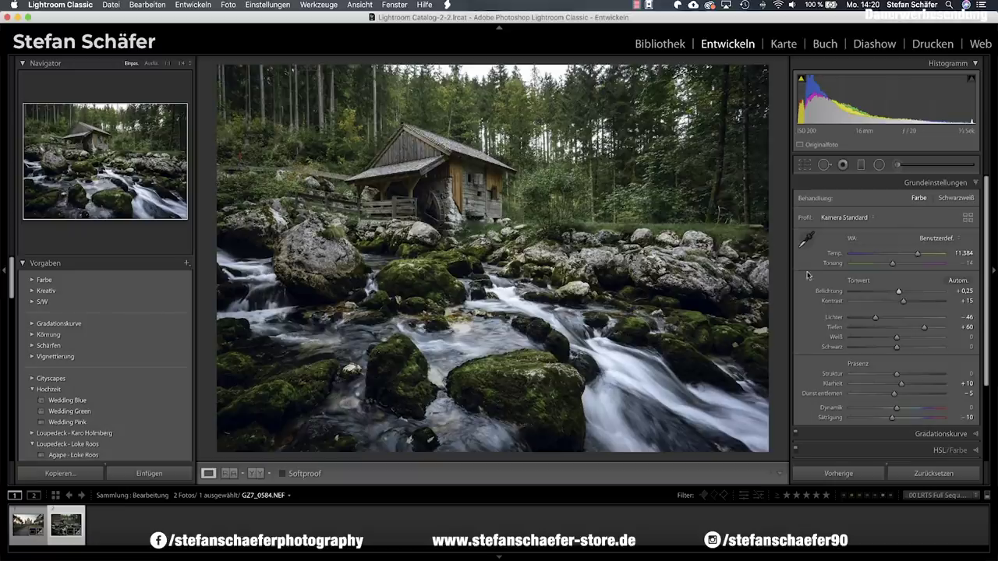
pyautogui.scroll(-5, 941, 436)
# Calibrate green primary hue +16 and saturation +13, and blue primary hue −10
pyautogui.click(941, 451)
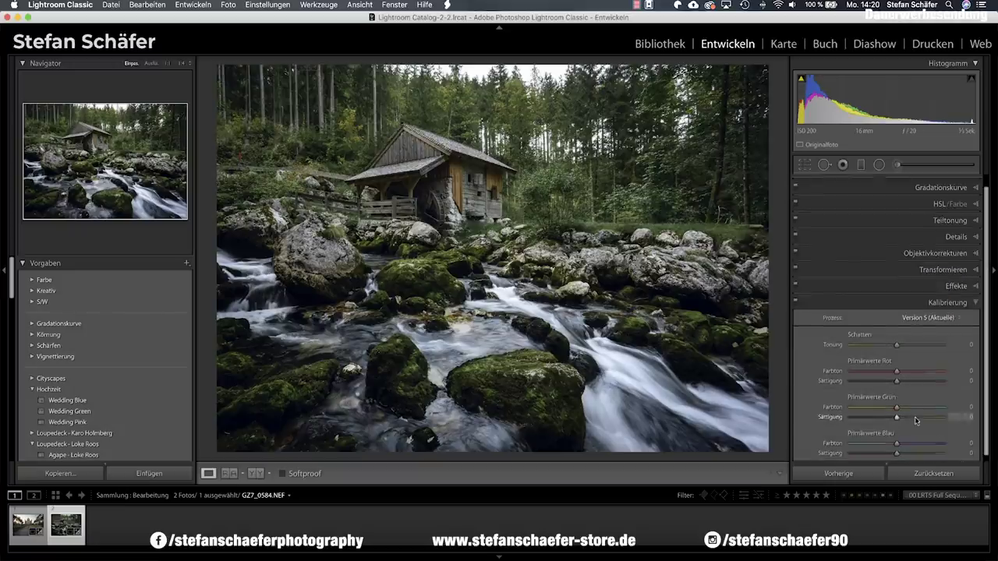
pyautogui.moveTo(896, 407)
pyautogui.mouseDown()
pyautogui.moveTo(874, 409)
pyautogui.moveTo(948, 411)
pyautogui.mouseUp()
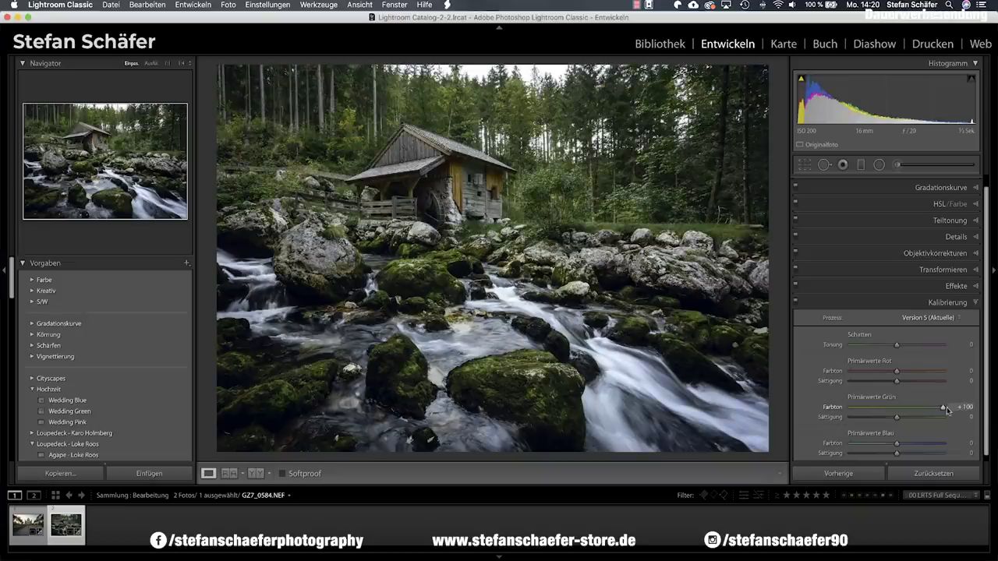
pyautogui.moveTo(943, 408); pyautogui.dragTo(905, 408)
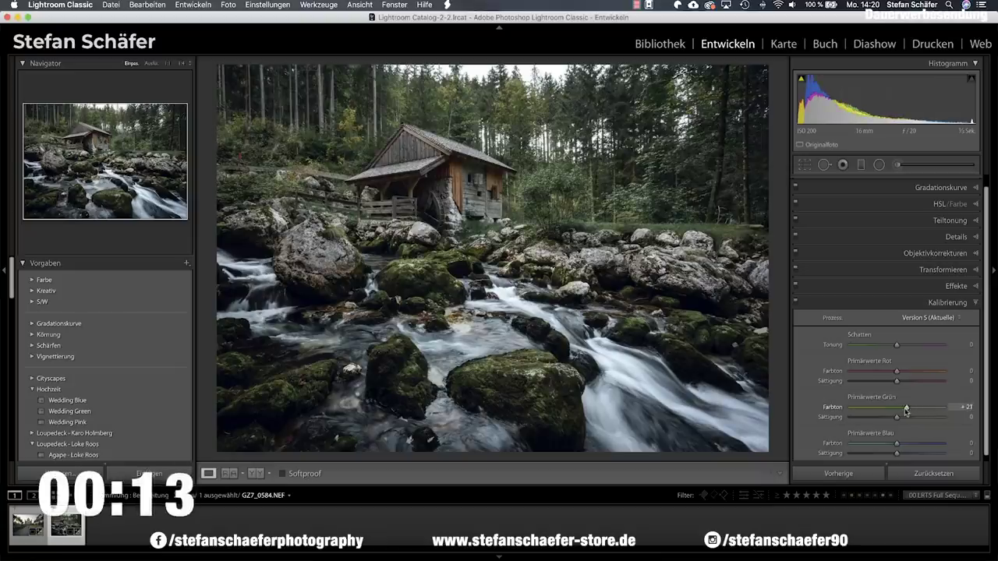
pyautogui.moveTo(905, 411); pyautogui.dragTo(902, 422)
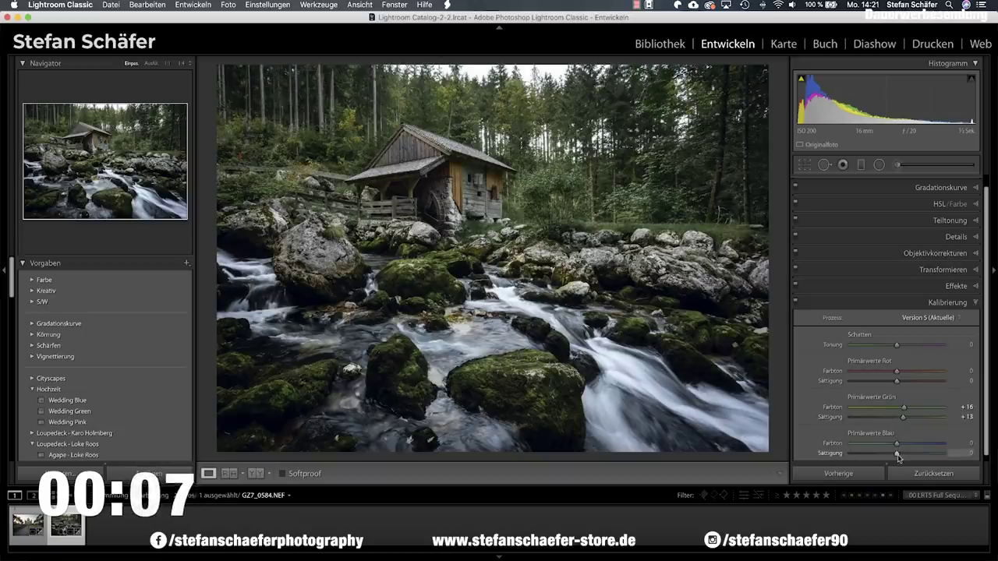
pyautogui.moveTo(896, 443)
pyautogui.mouseDown()
pyautogui.moveTo(877, 445)
pyautogui.moveTo(892, 446)
pyautogui.mouseUp()
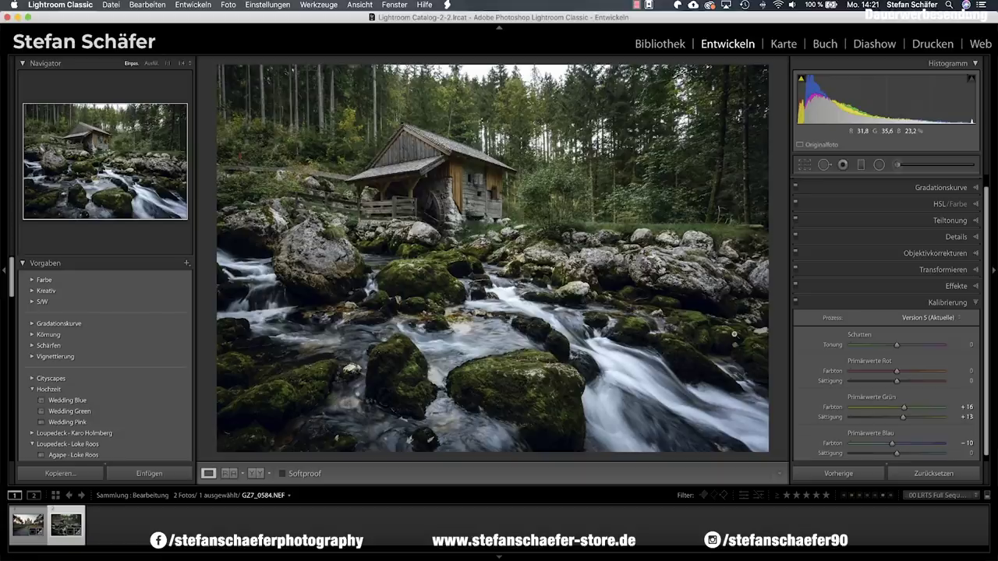
# Toggle the Before view to compare the edit with the darker unedited original
pyautogui.hotkey('shift', 'y')
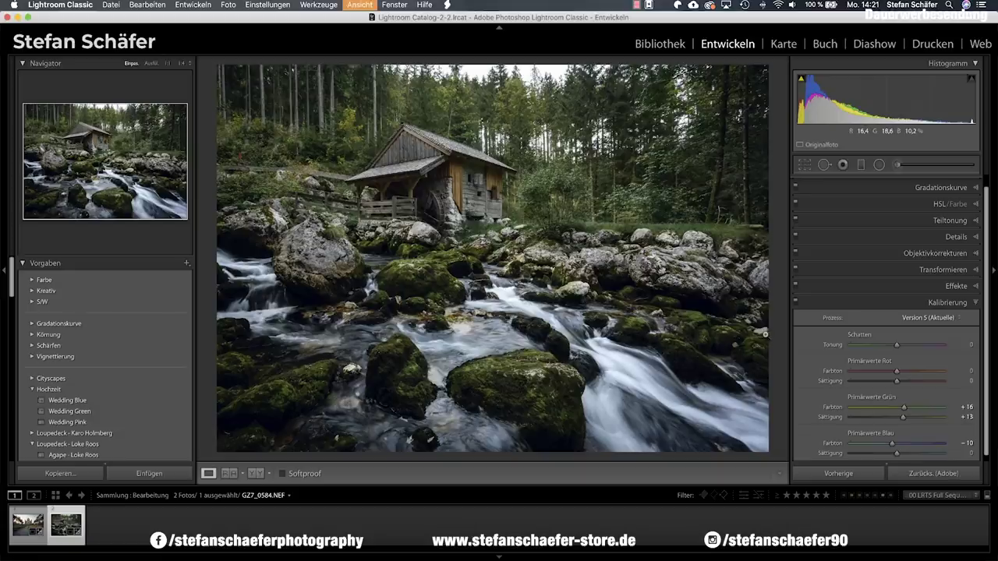
pyautogui.press('\\')
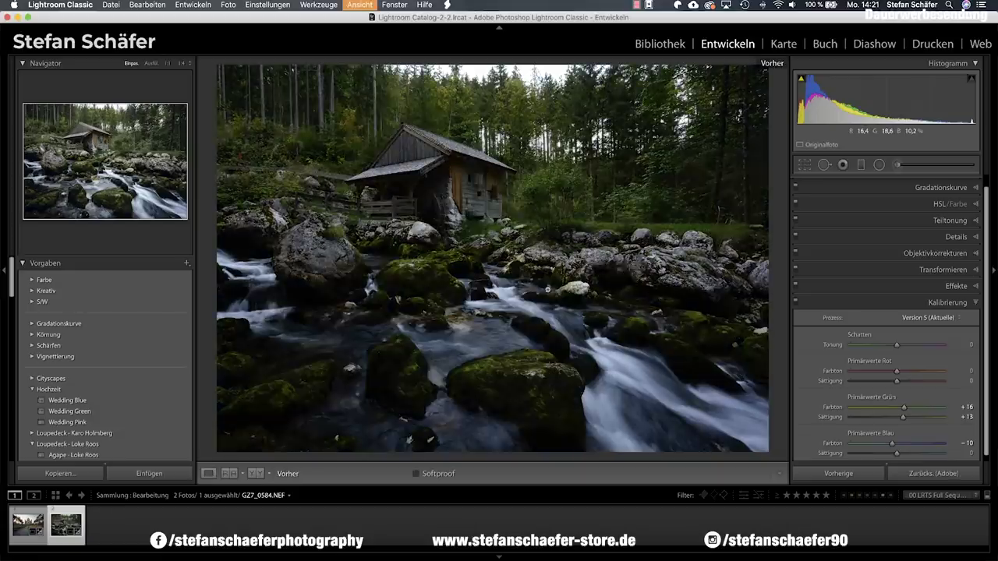
pyautogui.press('shift')
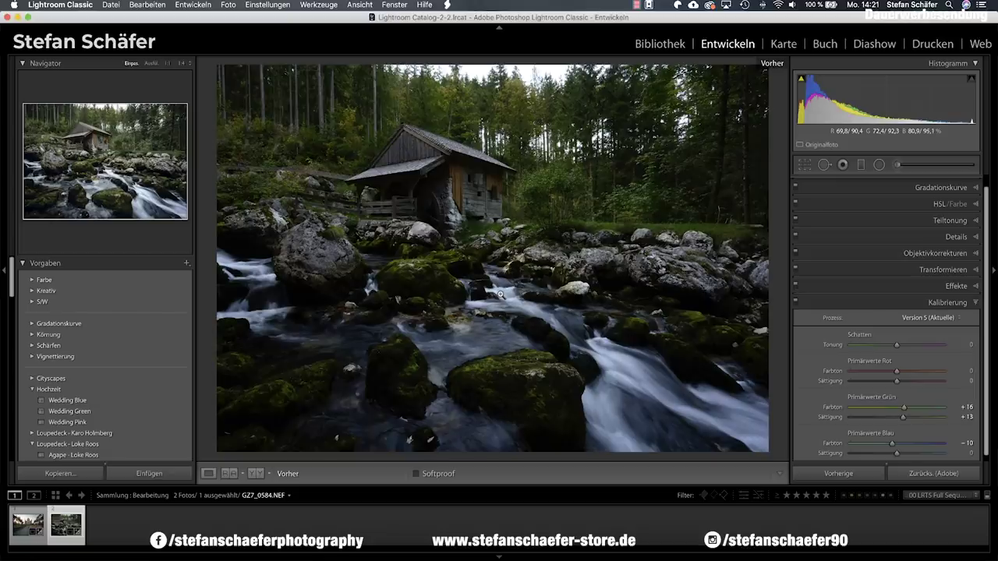
pyautogui.press('\\')
pyautogui.press('\\')
pyautogui.press('\\')
pyautogui.press('\\')
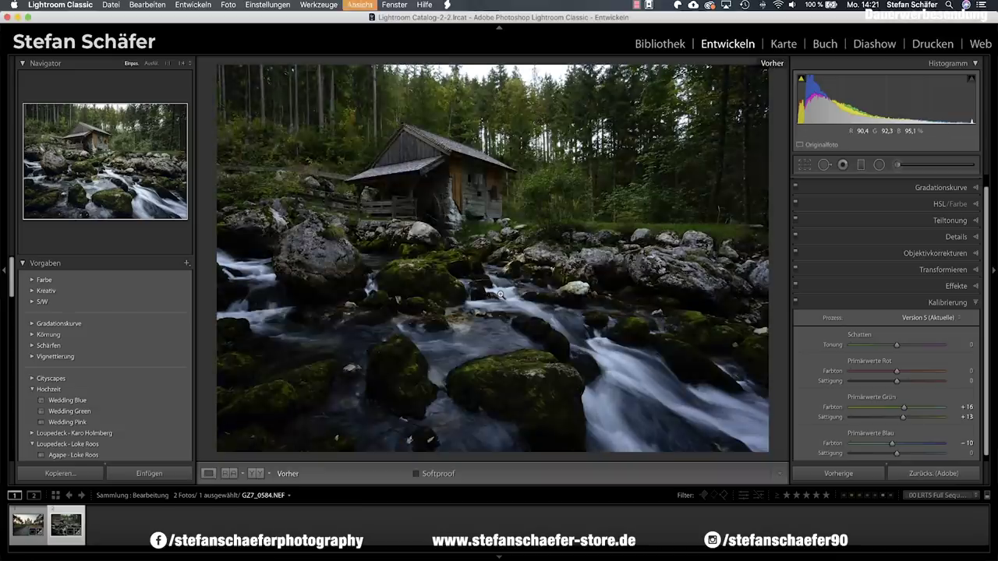
pyautogui.press('\\')
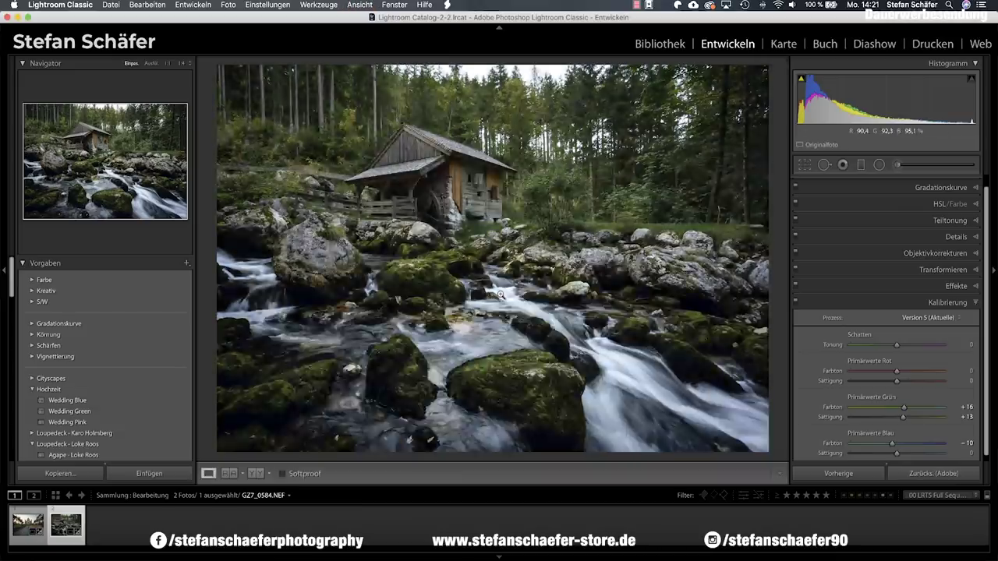